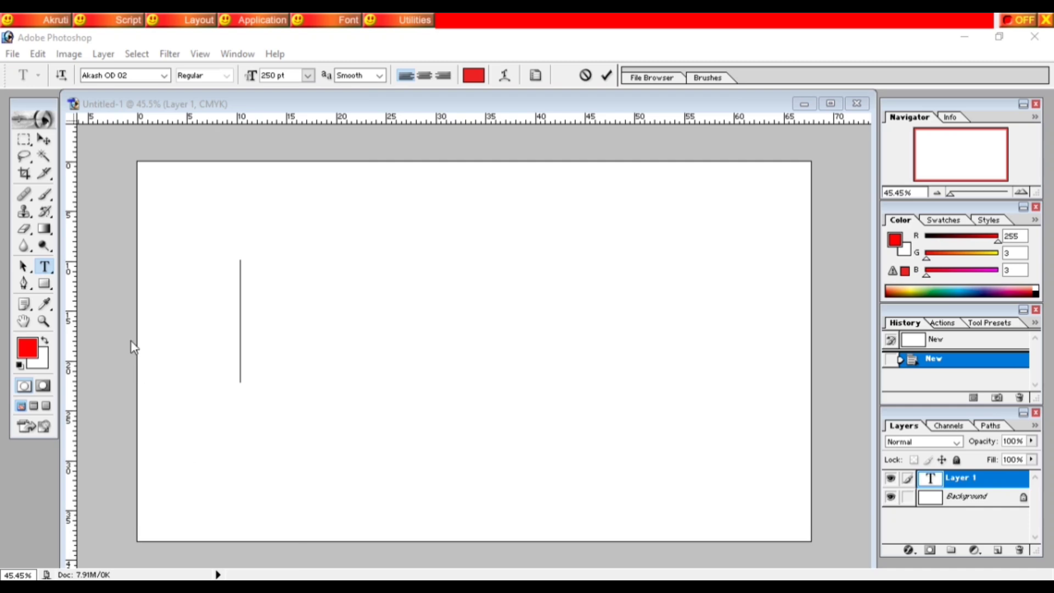
Set the colour of the new text on the canvas to pure bright red (FF0005)
{"action": "left_click", "coordinate": [249, 311]}
{"action": "left_click", "coordinate": [476, 76]}
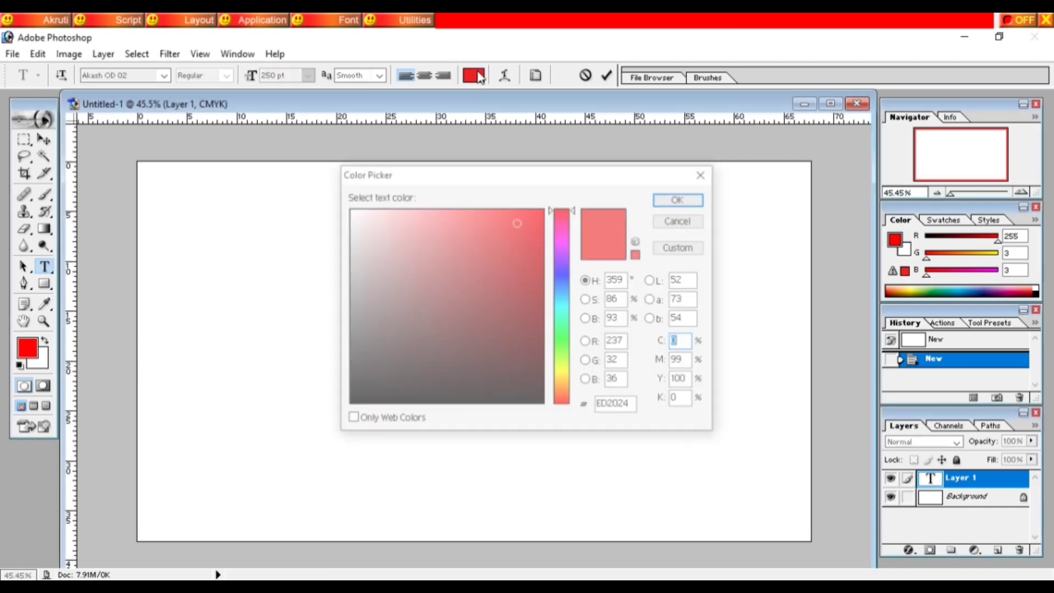
{"action": "left_click_drag", "start_coordinate": [518, 225], "coordinate": [583, 202]}
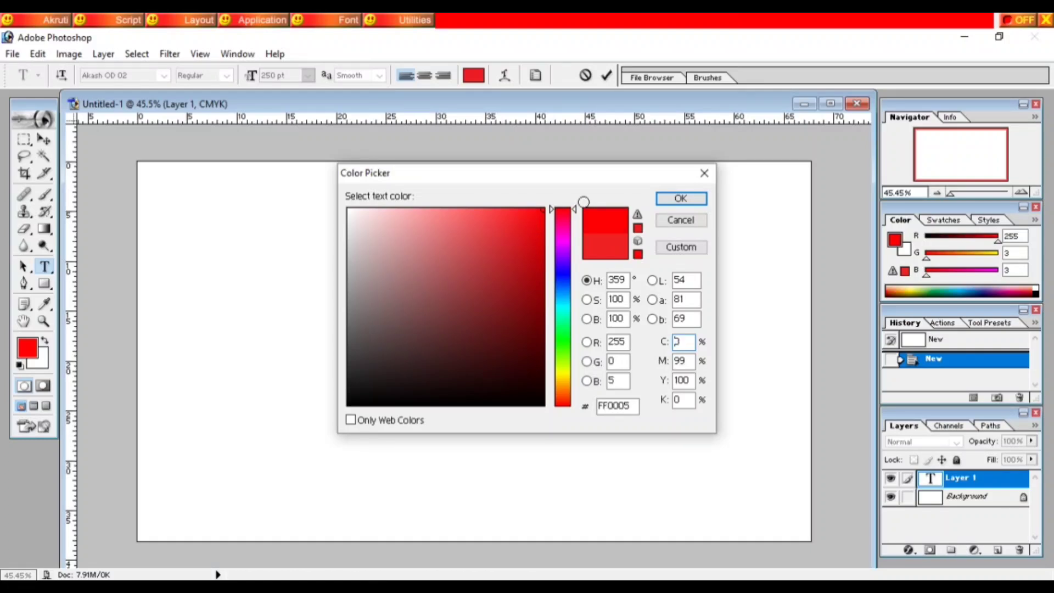
{"action": "left_click", "coordinate": [681, 200]}
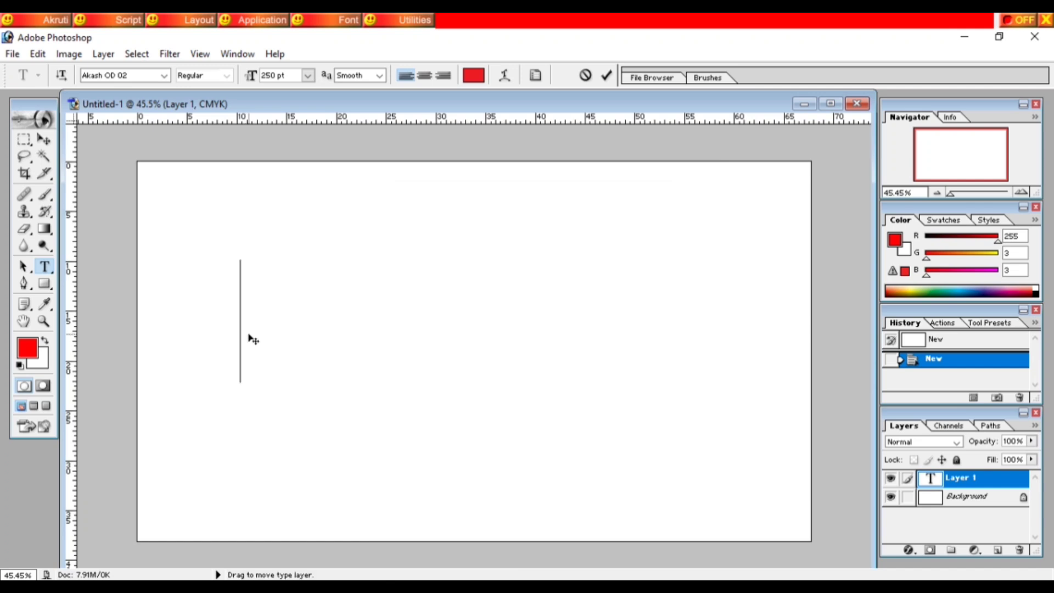
Set the font of the new text to Akash OD 01
{"action": "left_click", "coordinate": [240, 357]}
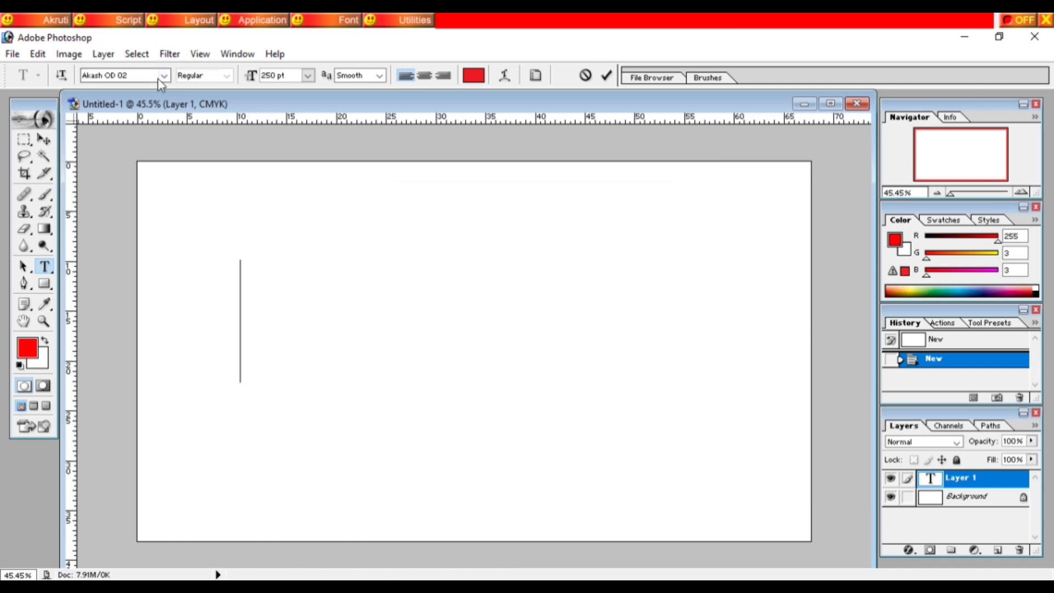
{"action": "left_click", "coordinate": [163, 75]}
{"action": "scroll", "coordinate": [139, 112], "scroll_direction": "up", "scroll_amount": 1}
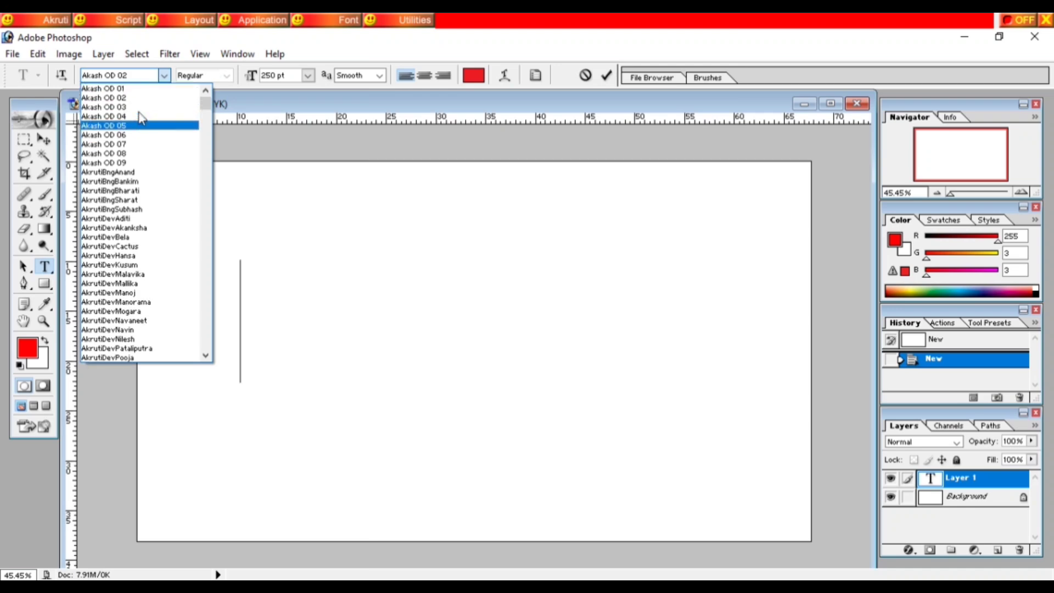
{"action": "left_click", "coordinate": [125, 90]}
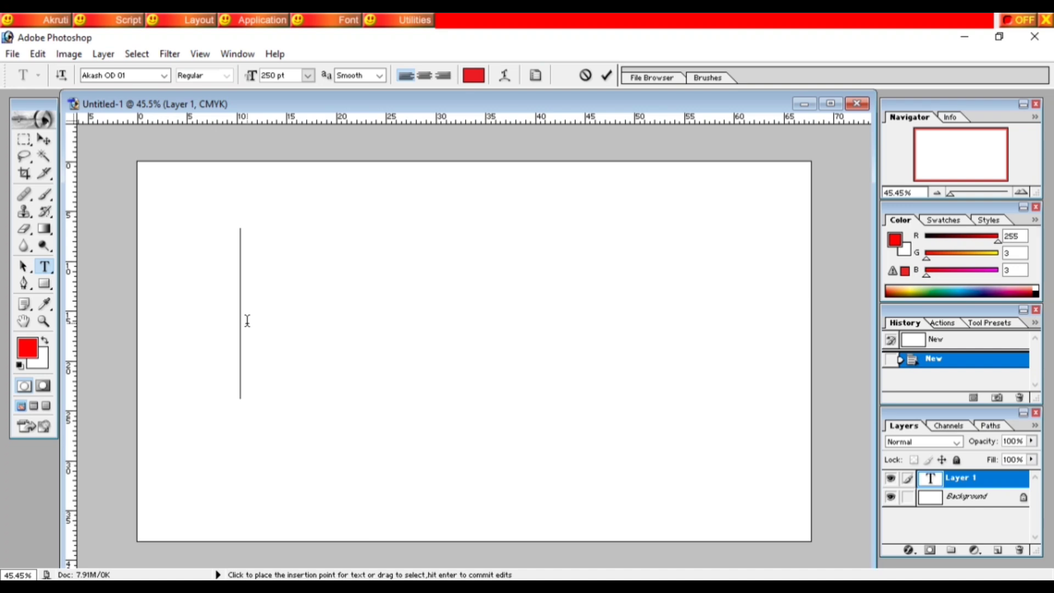
Turn on the Akruti Odia keyboard and enter "ତୁ ମୋ ସପନର ନାଇଁକା" as the only text on the canvas
{"action": "type", "text": "ଘ୍ର"}
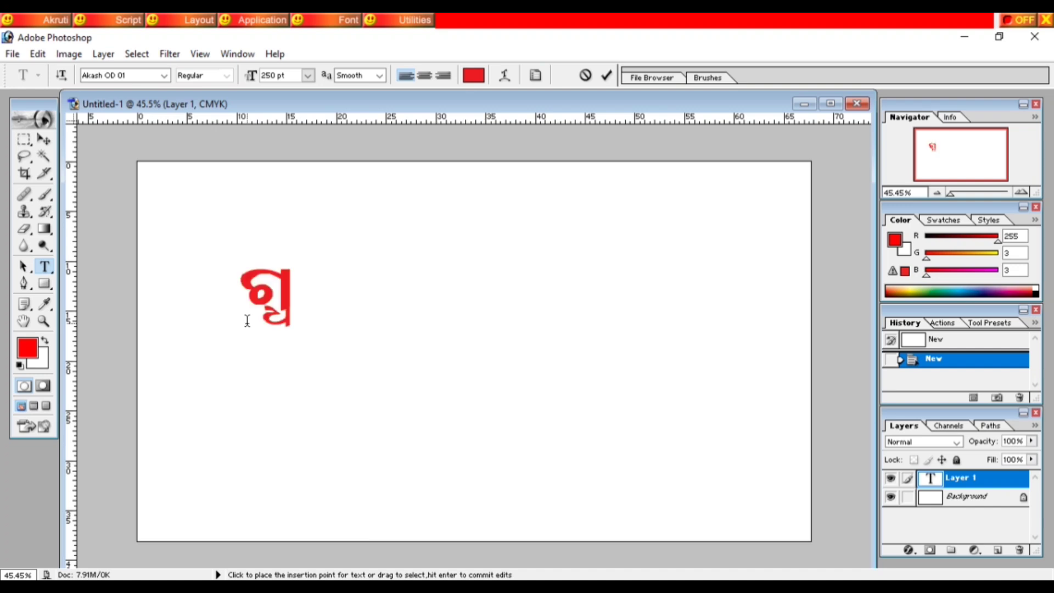
{"action": "key", "text": "BackSpace"}
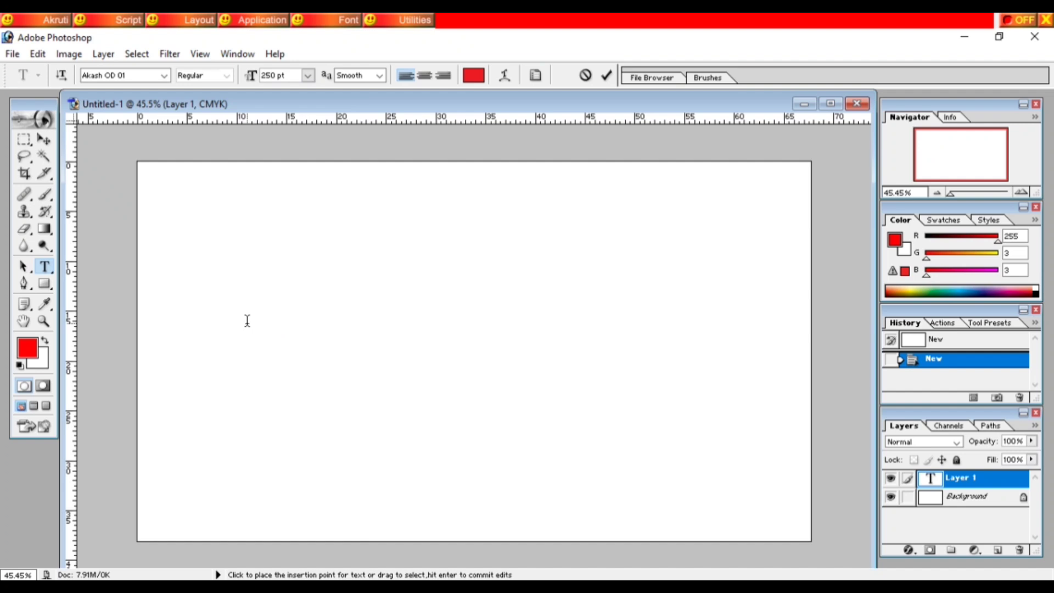
{"action": "left_click", "coordinate": [1008, 22]}
{"action": "type", "text": "ଞ "}
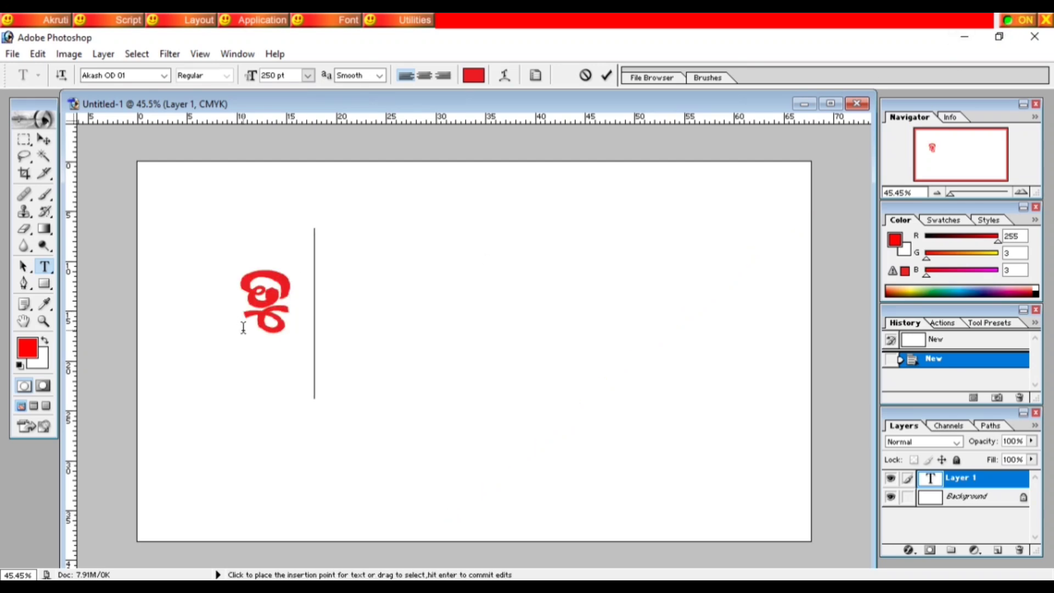
{"action": "type", "text": "ମୋ ସ"}
{"action": "type", "text": "ାଥ"}
{"action": "key", "text": "BackSpace"}
{"action": "key", "text": "BackSpace"}
{"action": "type", "text": "ପନର ନା"}
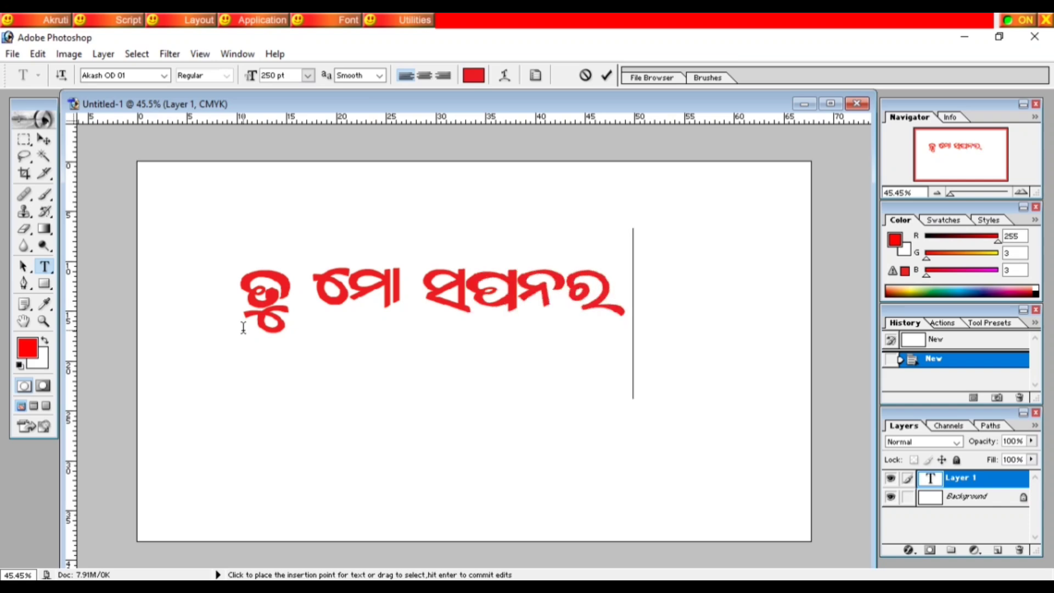
{"action": "type", "text": "ଇ"}
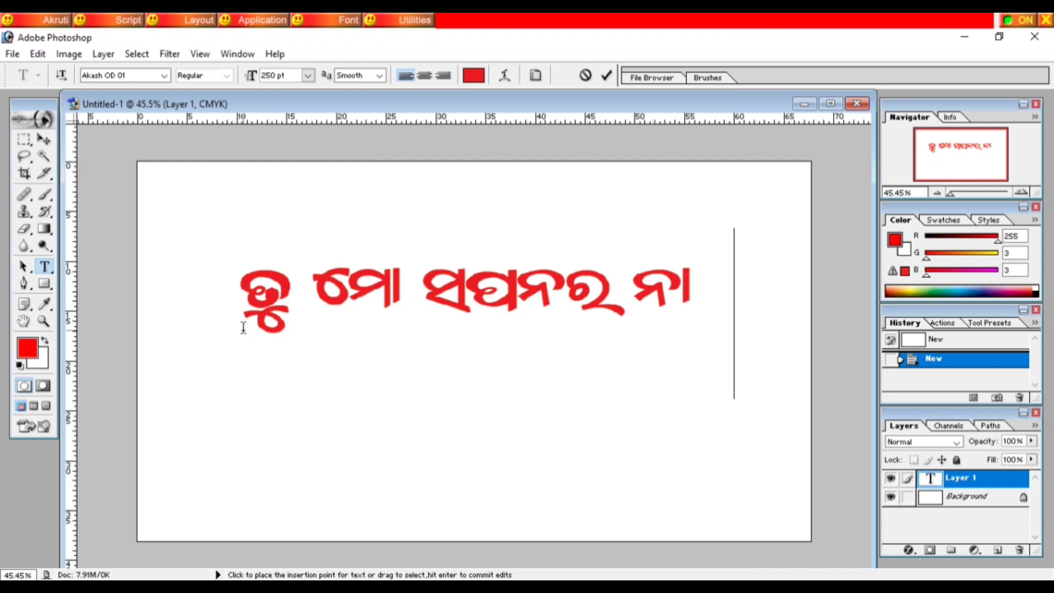
{"action": "type", "text": "ଁକା"}
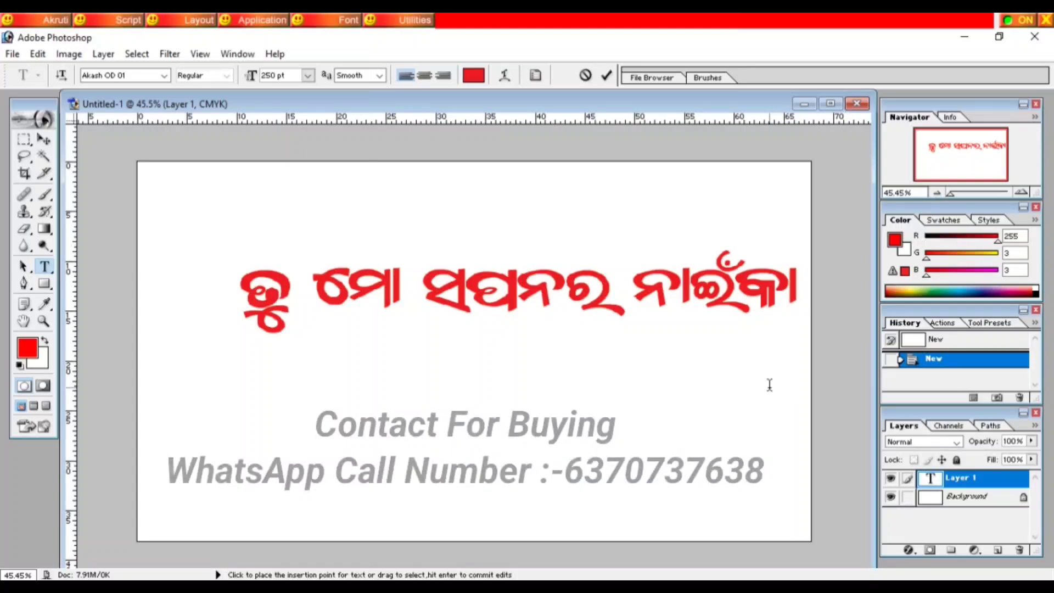
Change the colour of the whole text line to the default black
{"action": "left_click_drag", "start_coordinate": [800, 271], "coordinate": [165, 318]}
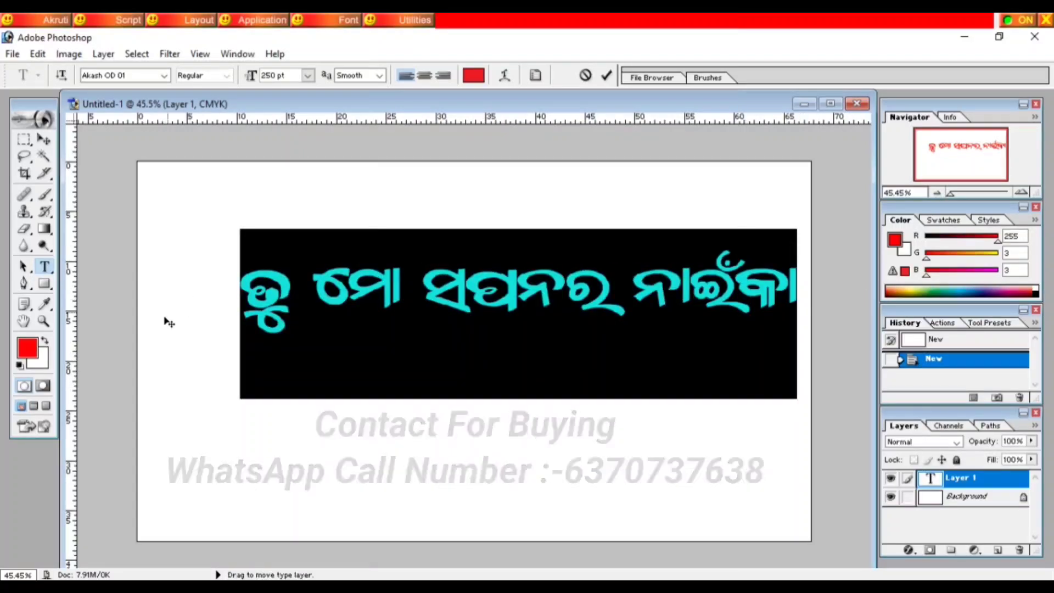
{"action": "left_click", "coordinate": [20, 364]}
{"action": "left_click", "coordinate": [791, 299]}
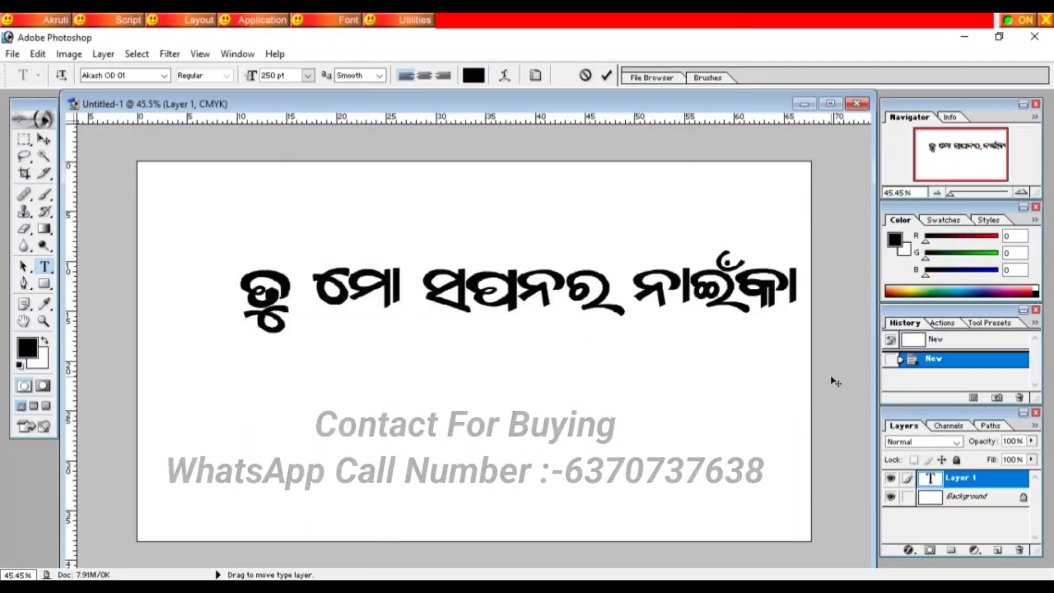
Replace the whole text line with "ସିନ୍ଦୁର ନୁହେଁ ଖେଳଘର"
{"action": "key", "text": "BackSpace"}
{"action": "key", "text": "BackSpace"}
{"action": "key", "text": "BackSpace"}
{"action": "key", "text": "BackSpace"}
{"action": "key", "text": "BackSpace"}
{"action": "key", "text": "BackSpace"}
{"action": "key", "text": "BackSpace"}
{"action": "key", "text": "BackSpace"}
{"action": "key", "text": "BackSpace"}
{"action": "key", "text": "BackSpace"}
{"action": "key", "text": "BackSpace"}
{"action": "key", "text": "BackSpace"}
{"action": "key", "text": "BackSpace"}
{"action": "key", "text": "BackSpace"}
{"action": "key", "text": "BackSpace"}
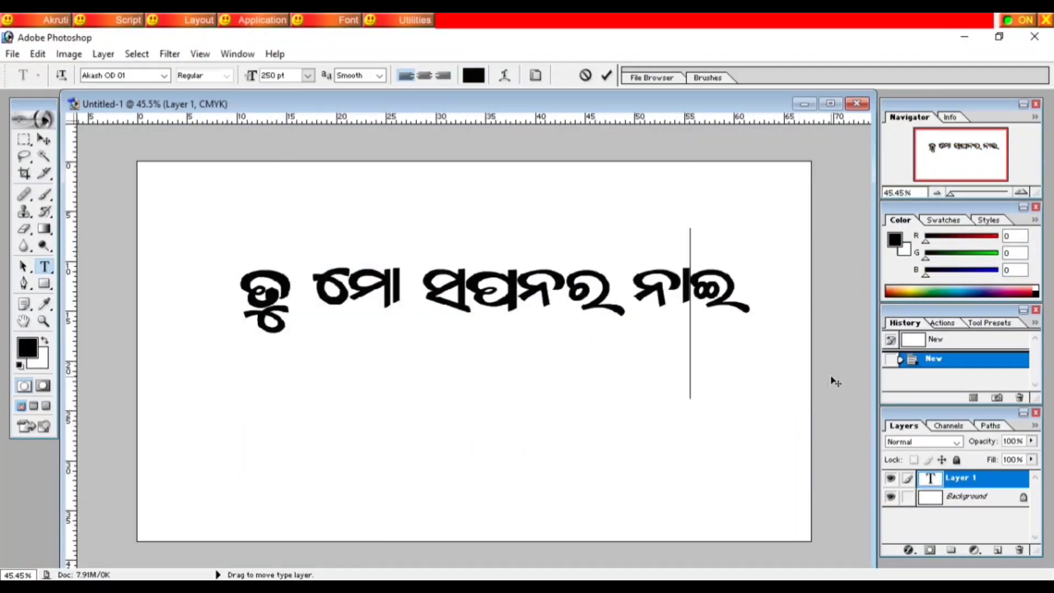
{"action": "key", "text": "BackSpace"}
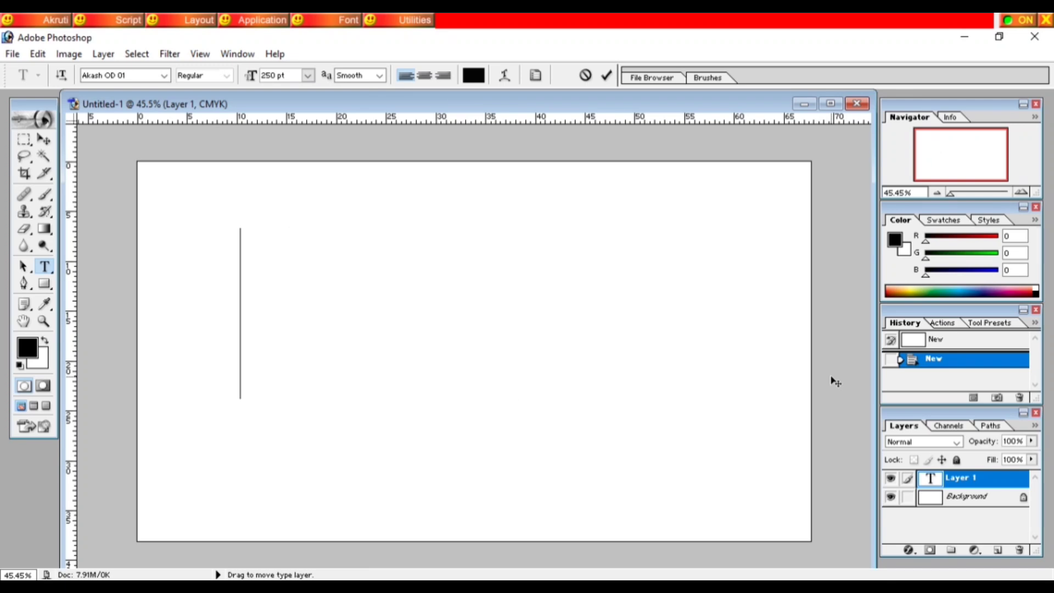
{"action": "type", "text": "ଷ"}
{"action": "type", "text": "ିନ"}
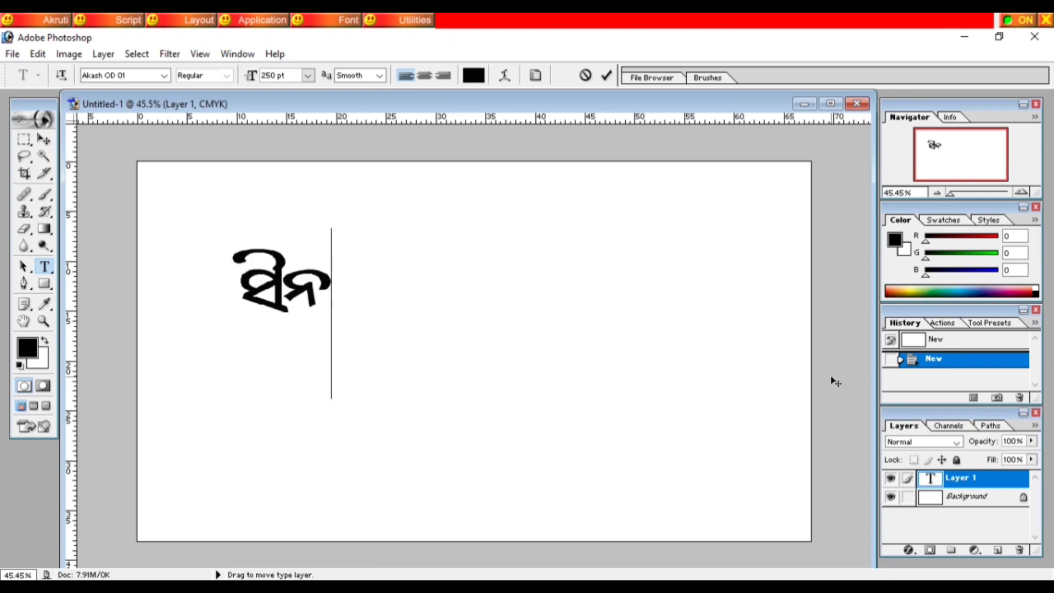
{"action": "type", "text": "୍ଦୁର"}
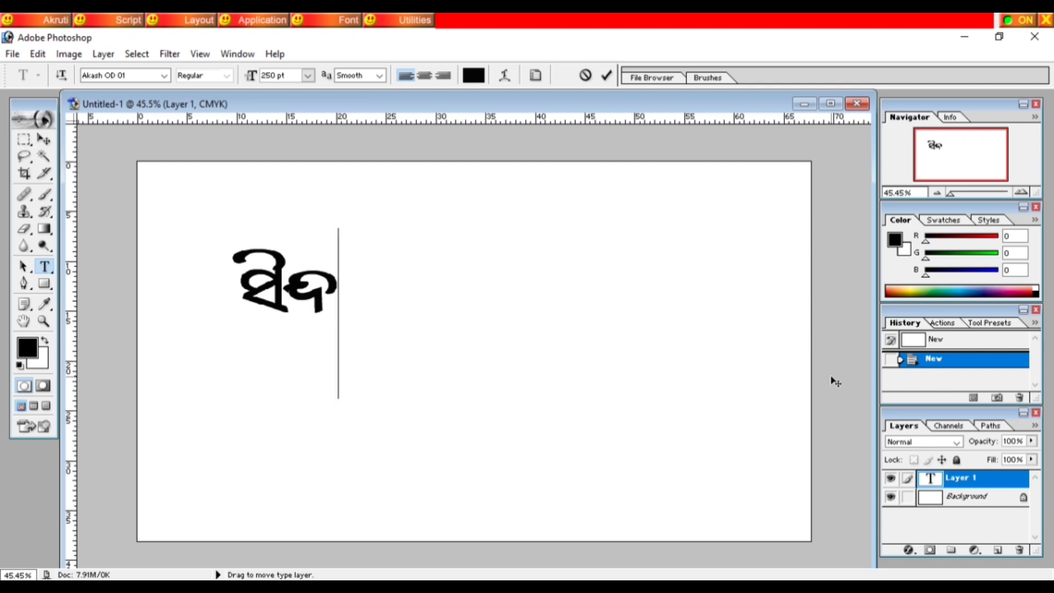
{"action": "type", "text": " ନୁ"}
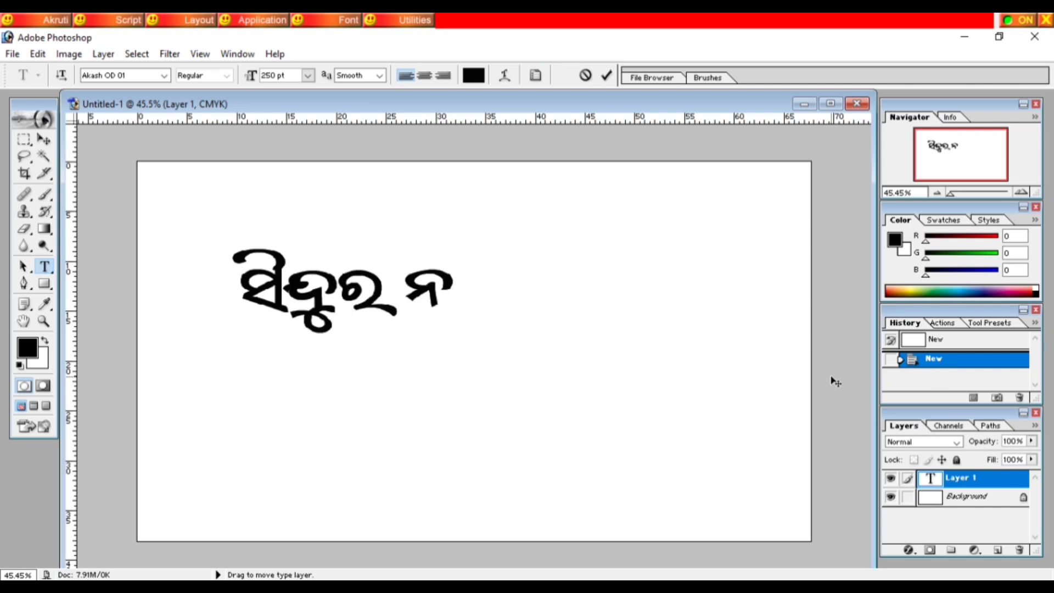
{"action": "type", "text": "ହେ"}
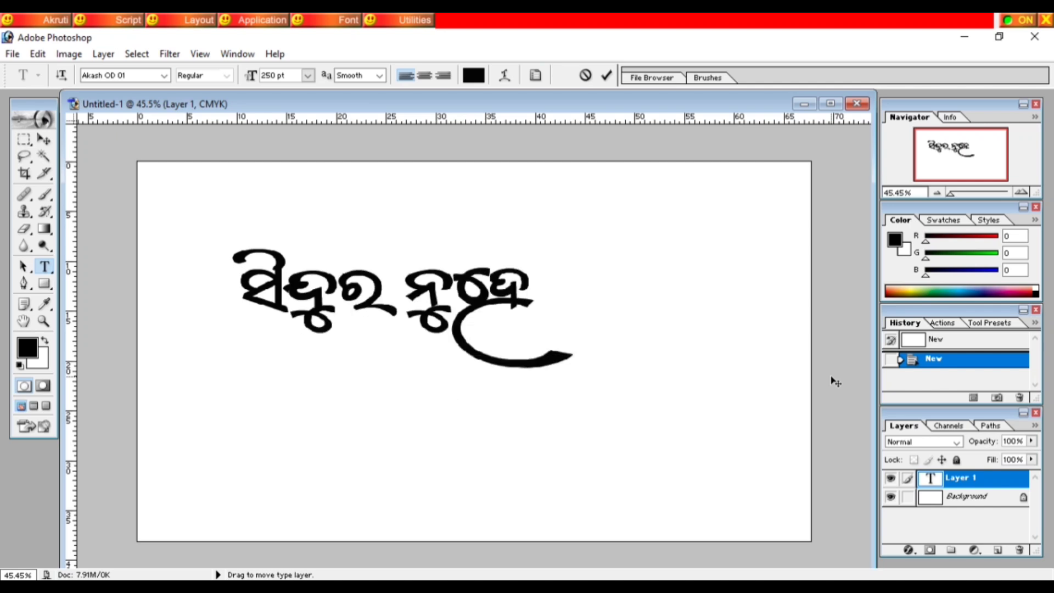
{"action": "type", "text": "ଁ ଖେଳ"}
{"action": "key", "text": "BackSpace"}
{"action": "type", "text": "ଳଘ"}
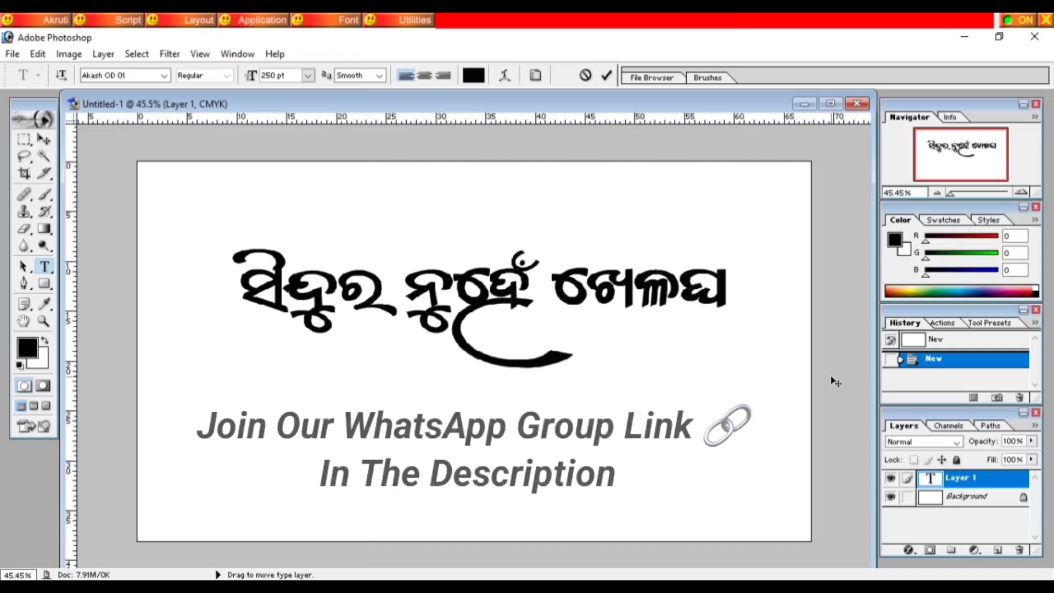
{"action": "type", "text": "ର"}
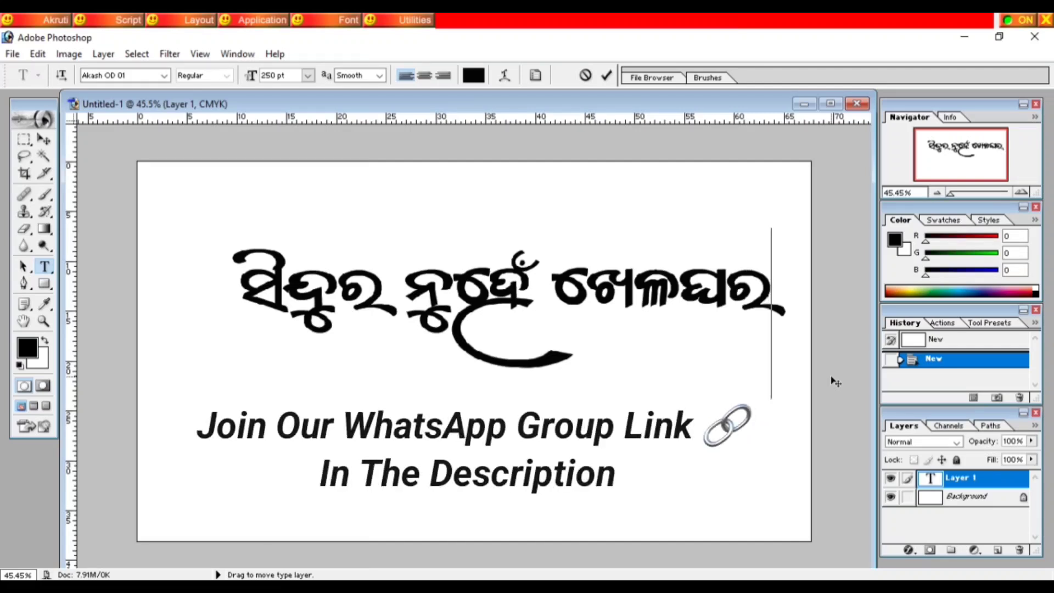
Replace the whole text line with "ତୋର ମୋର ଦସ୍ତି"
{"action": "key", "text": "BackSpace"}
{"action": "key", "text": "BackSpace"}
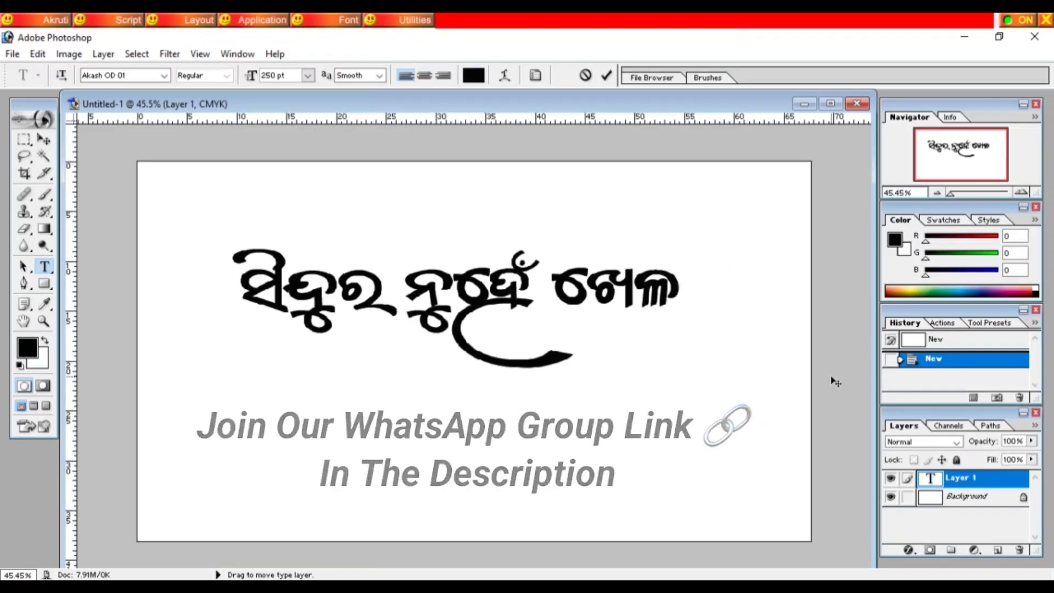
{"action": "key", "text": "BackSpace"}
{"action": "key", "text": "BackSpace"}
{"action": "key", "text": "BackSpace"}
{"action": "key", "text": "BackSpace"}
{"action": "key", "text": "BackSpace"}
{"action": "key", "text": "BackSpace"}
{"action": "key", "text": "BackSpace"}
{"action": "key", "text": "BackSpace"}
{"action": "key", "text": "BackSpace"}
{"action": "key", "text": "BackSpace"}
{"action": "key", "text": "BackSpace"}
{"action": "key", "text": "BackSpace"}
{"action": "key", "text": "BackSpace"}
{"action": "key", "text": "BackSpace"}
{"action": "key", "text": "BackSpace"}
{"action": "key", "text": "BackSpace"}
{"action": "key", "text": "BackSpace"}
{"action": "type", "text": "ଚ"}
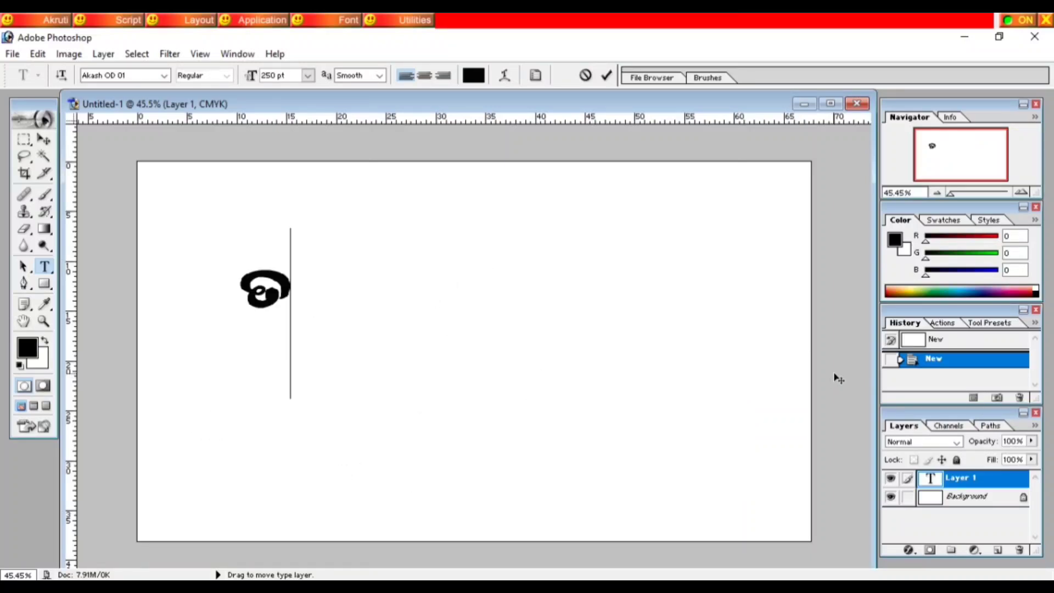
{"action": "type", "text": "ୋର ମୋର"}
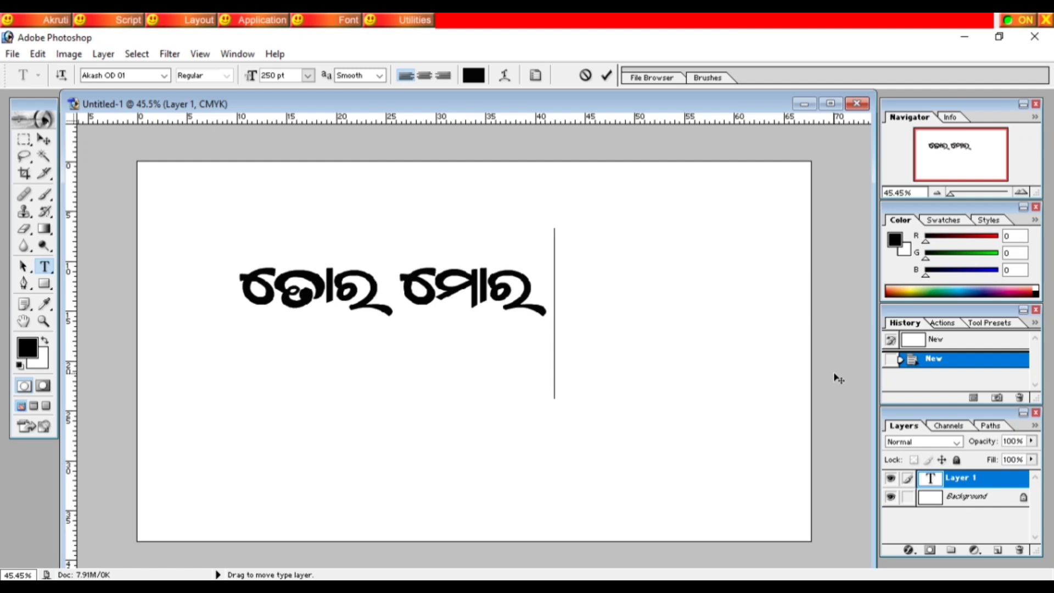
{"action": "type", "text": " ଦସ"}
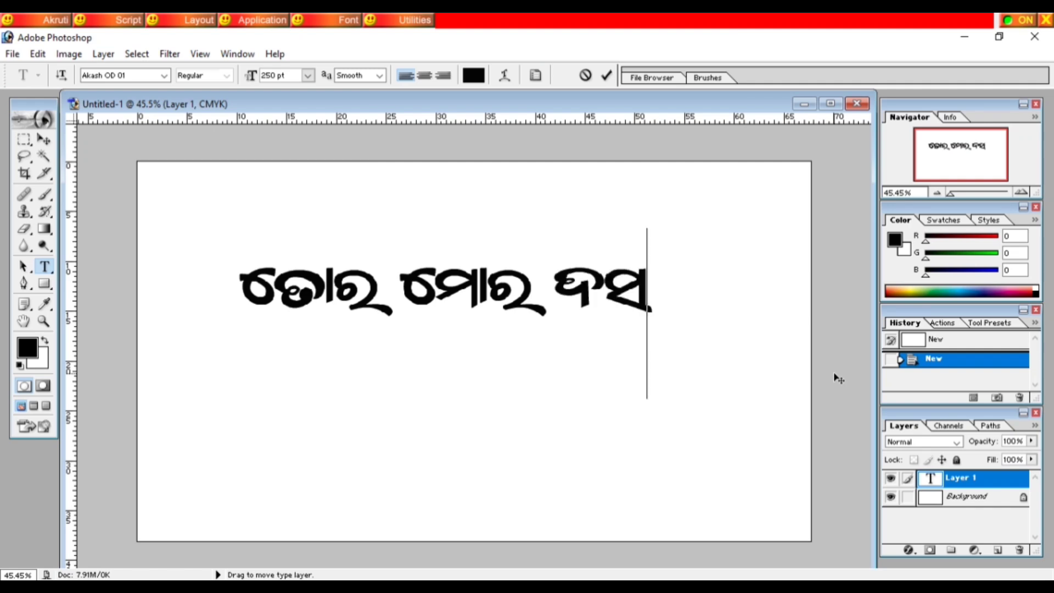
{"action": "type", "text": "୍ତି"}
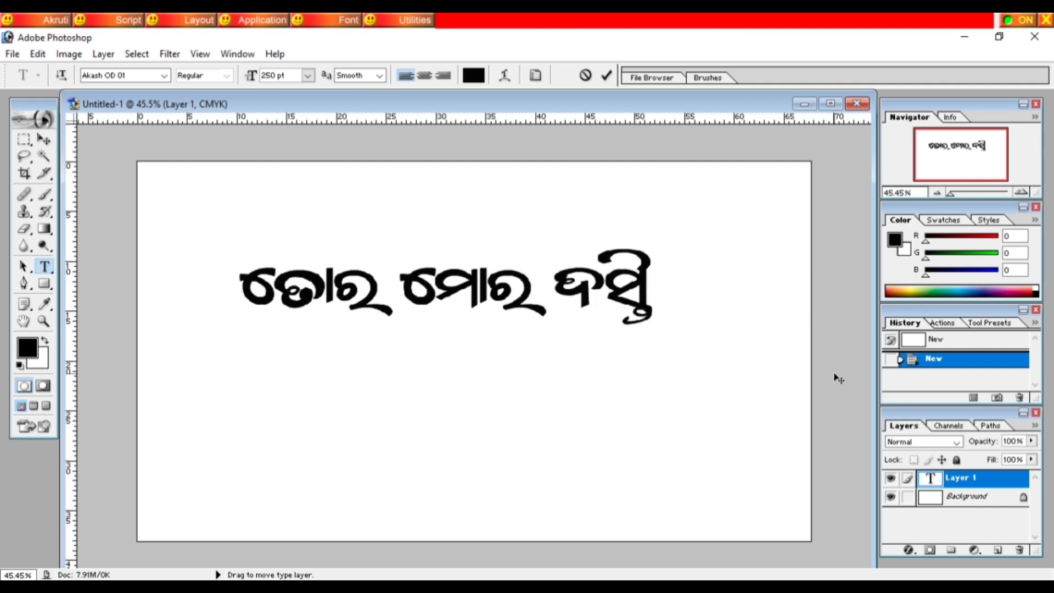
Change the font of the whole text line to Akash OD 07
{"action": "key", "text": "ctrl+a"}
{"action": "left_click", "coordinate": [163, 75]}
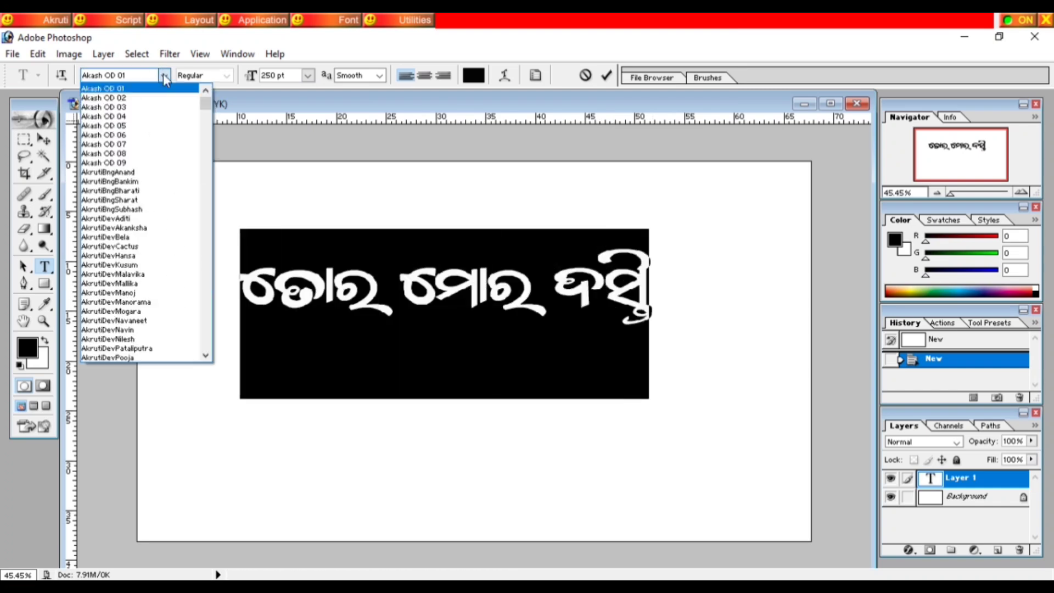
{"action": "left_click", "coordinate": [136, 146]}
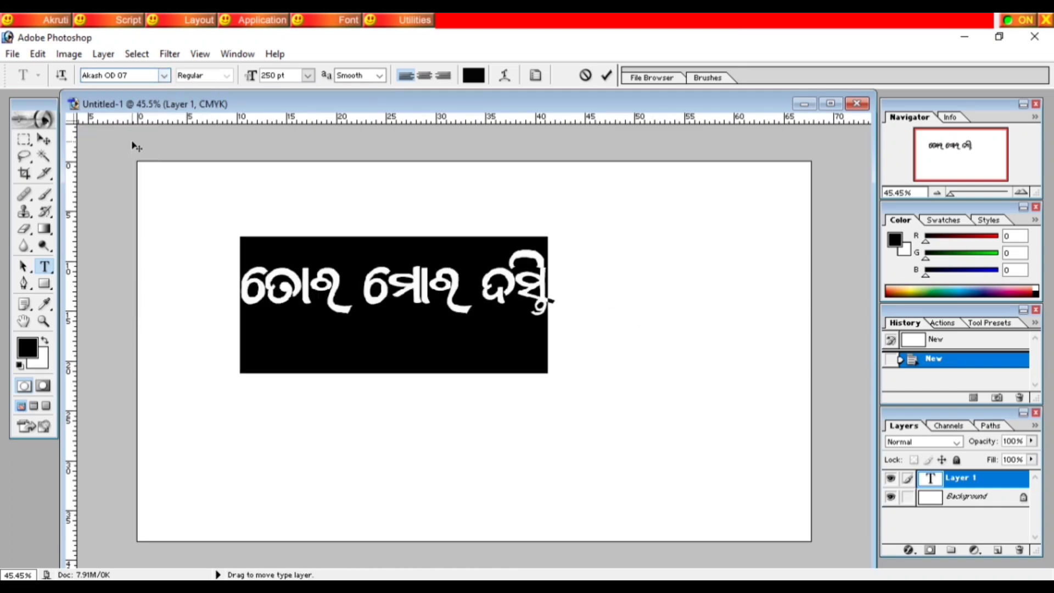
Change the font of the whole text line to Akash OD 08
{"action": "left_click", "coordinate": [556, 297]}
{"action": "key", "text": "ctrl+a"}
{"action": "left_click", "coordinate": [163, 76]}
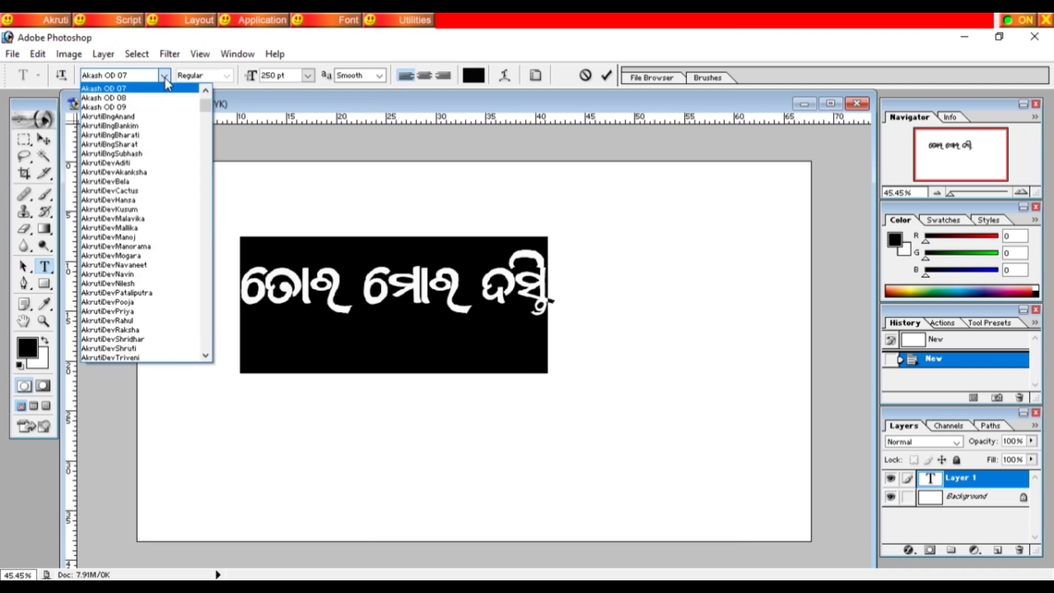
{"action": "left_click", "coordinate": [155, 101]}
{"action": "left_click", "coordinate": [646, 310]}
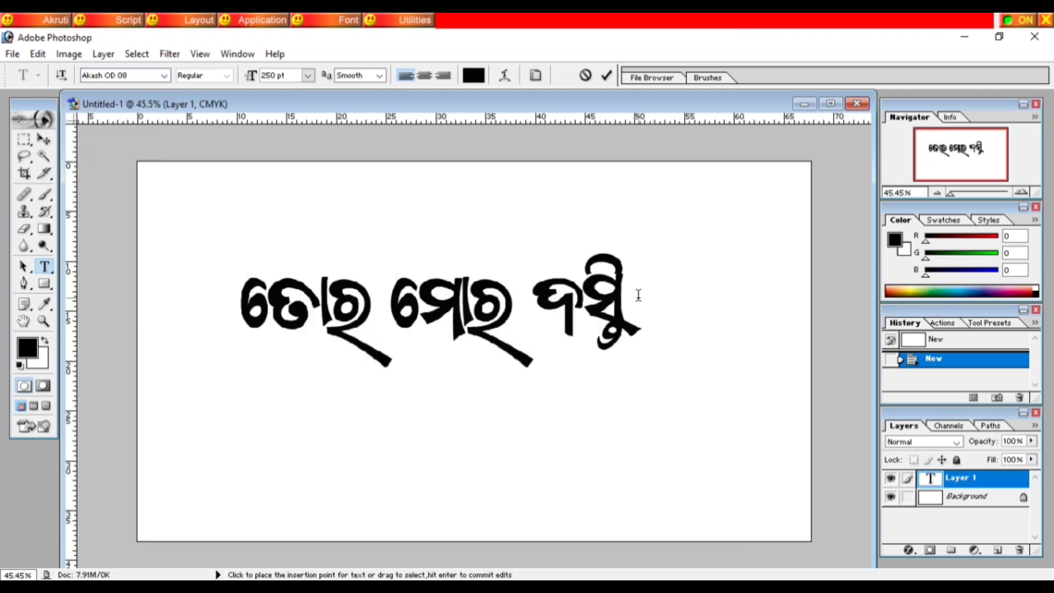
Change the font of the whole text line to Akash OD 09
{"action": "key", "text": "ctrl+a"}
{"action": "left_click", "coordinate": [163, 76]}
{"action": "left_click", "coordinate": [143, 99]}
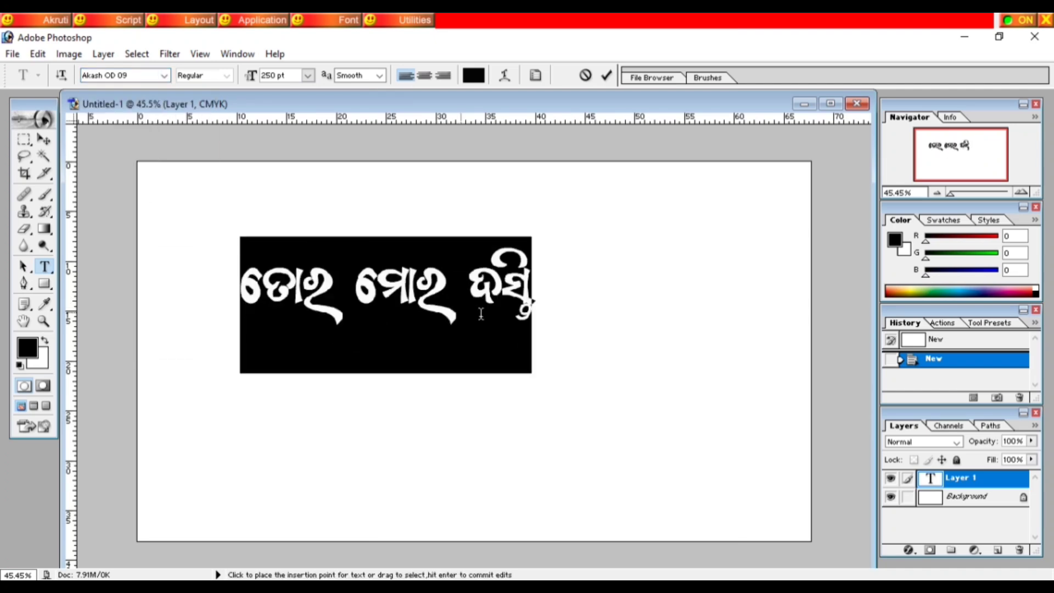
Replace the whole text line with the word "ମୋର"
{"action": "left_click_drag", "start_coordinate": [535, 294], "coordinate": [121, 300]}
{"action": "key", "text": "BackSpace"}
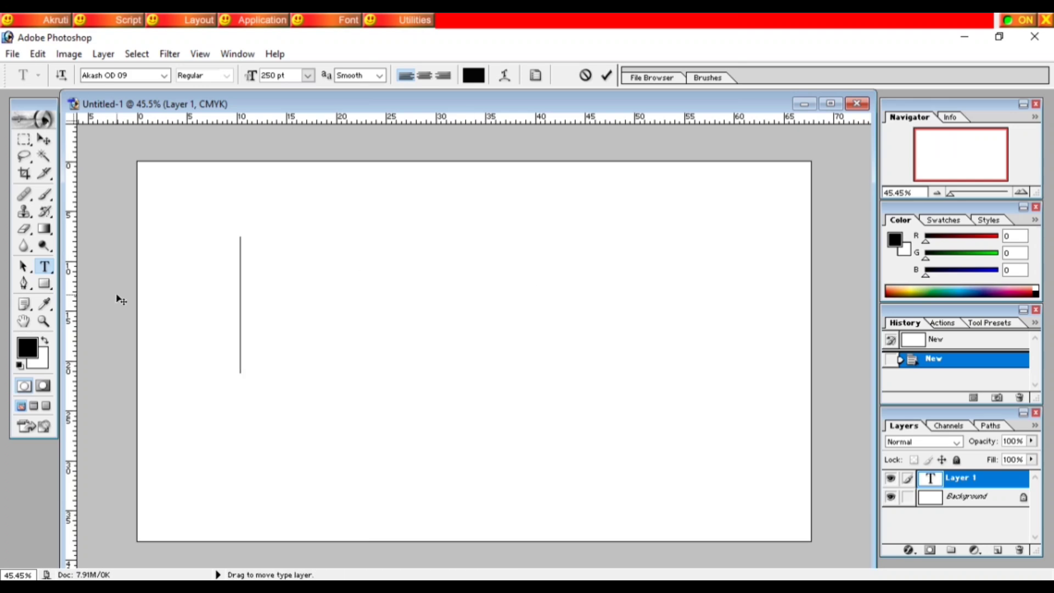
{"action": "type", "text": "ପ୍ରେମା"}
{"action": "key", "text": "BackSpace"}
{"action": "key", "text": "BackSpace"}
{"action": "key", "text": "BackSpace"}
{"action": "key", "text": "BackSpace"}
{"action": "key", "text": "BackSpace"}
{"action": "type", "text": "େପ୍ରର ଘରେ"}
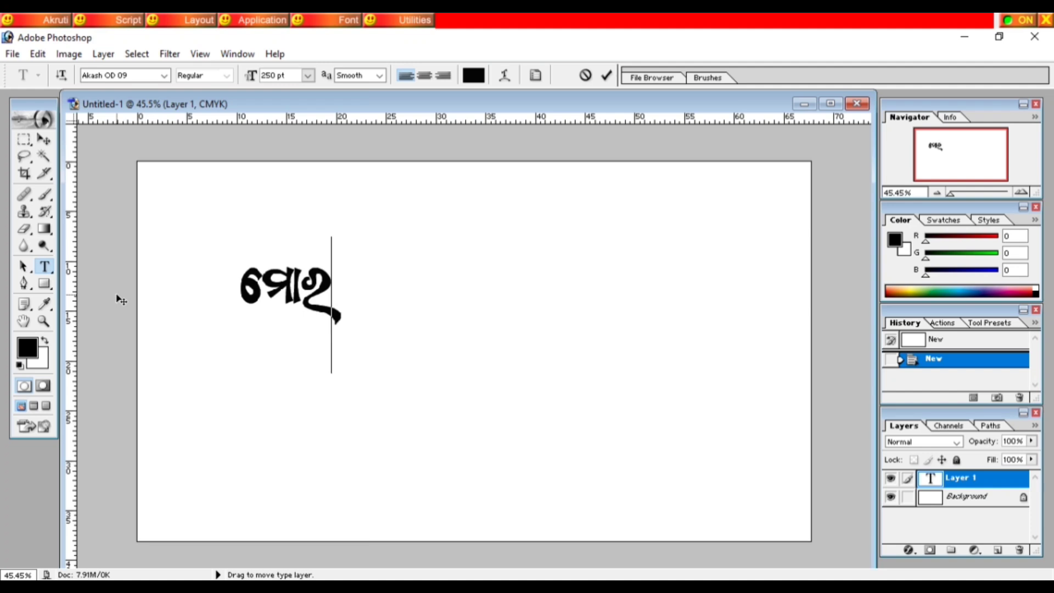
Extend the text line to read "ମୋର ପରଦେଶିଆ ରାଜା", with no space inside "ପରଦେଶିଆ"
{"action": "key", "text": "BackSpace"}
{"action": "key", "text": "BackSpace"}
{"action": "type", "text": "ର"}
{"action": "type", "text": " ଦେ"}
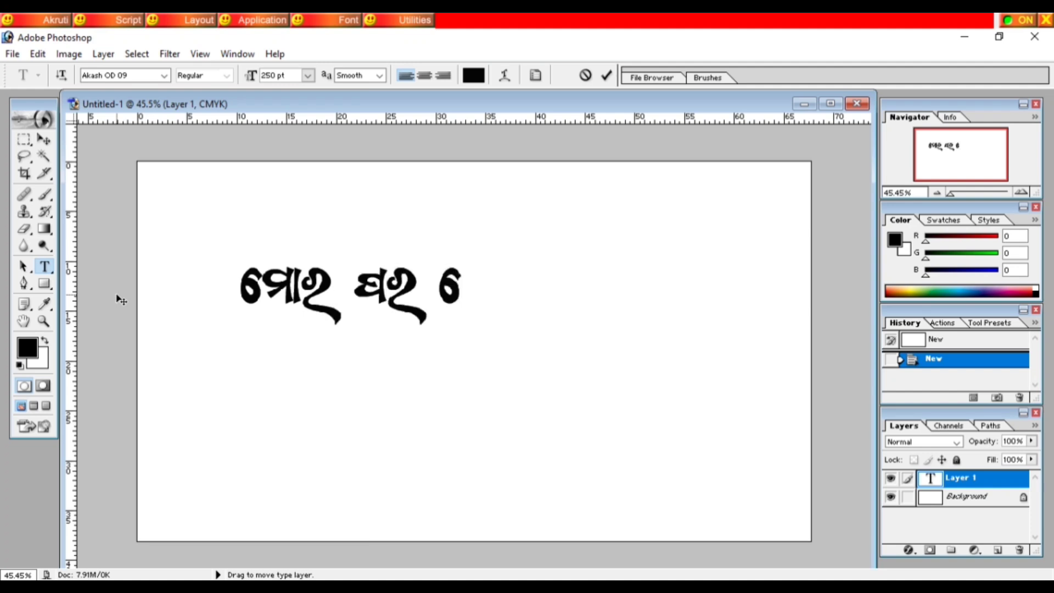
{"action": "type", "text": "ଶୀ"}
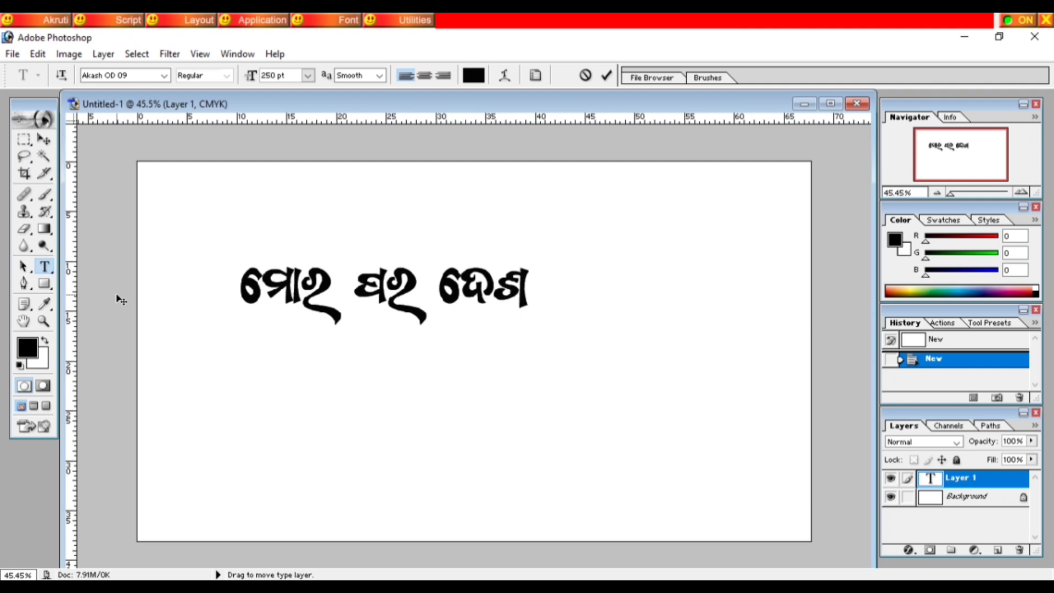
{"action": "type", "text": "ୟା"}
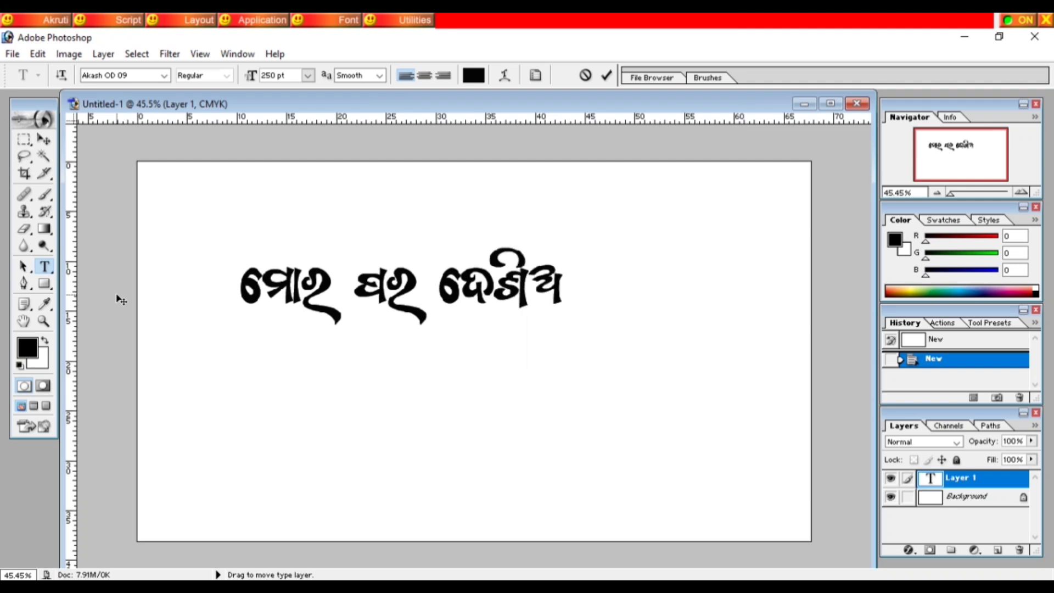
{"action": "type", "text": " ରାଜା"}
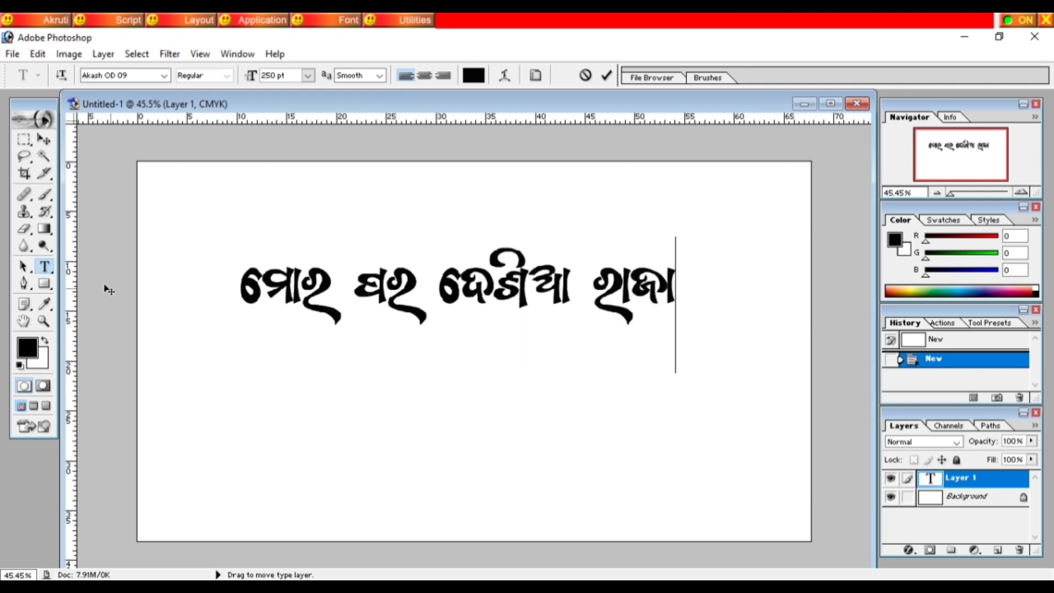
{"action": "left_click", "coordinate": [439, 296]}
{"action": "key", "text": "BackSpace"}
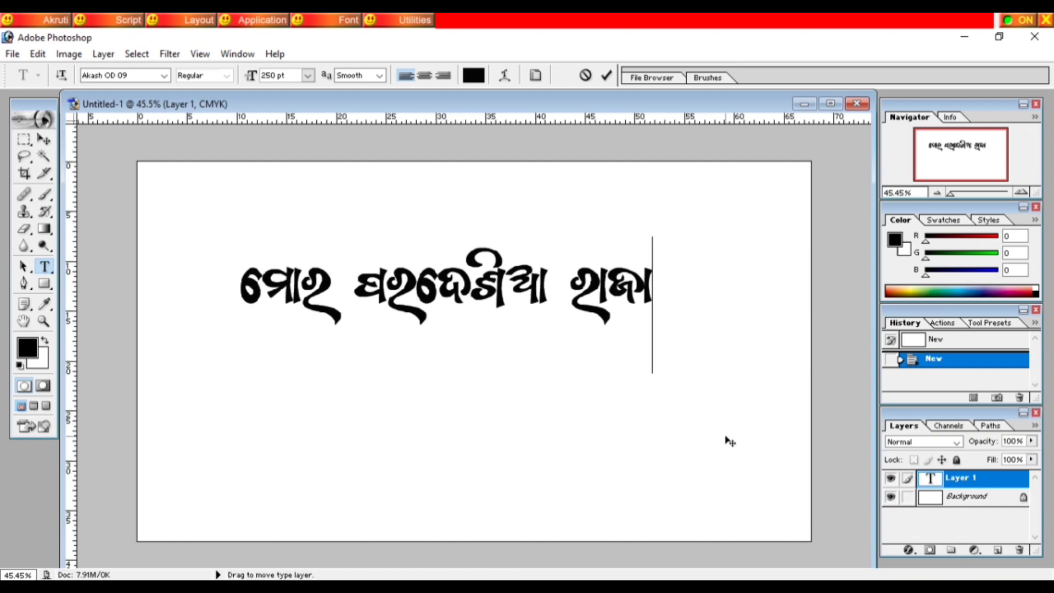
Replace the whole text line with "ସାତ ସୁରେ ବନ୍ଦା ଜିବନ"
{"action": "key", "text": "BackSpace"}
{"action": "key", "text": "BackSpace"}
{"action": "key", "text": "BackSpace"}
{"action": "key", "text": "BackSpace"}
{"action": "key", "text": "BackSpace"}
{"action": "key", "text": "BackSpace"}
{"action": "key", "text": "BackSpace"}
{"action": "key", "text": "BackSpace"}
{"action": "key", "text": "BackSpace"}
{"action": "key", "text": "BackSpace"}
{"action": "key", "text": "BackSpace"}
{"action": "key", "text": "BackSpace"}
{"action": "key", "text": "BackSpace"}
{"action": "key", "text": "BackSpace"}
{"action": "key", "text": "BackSpace"}
{"action": "key", "text": "BackSpace"}
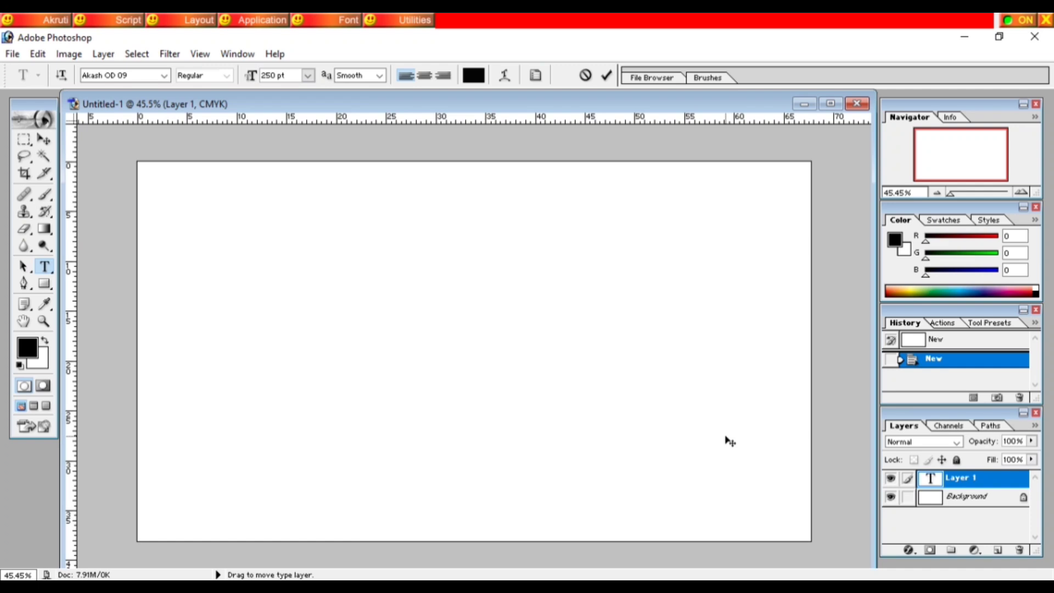
{"action": "type", "text": "ଘାଠ"}
{"action": "type", "text": " ସୁଝ ବ"}
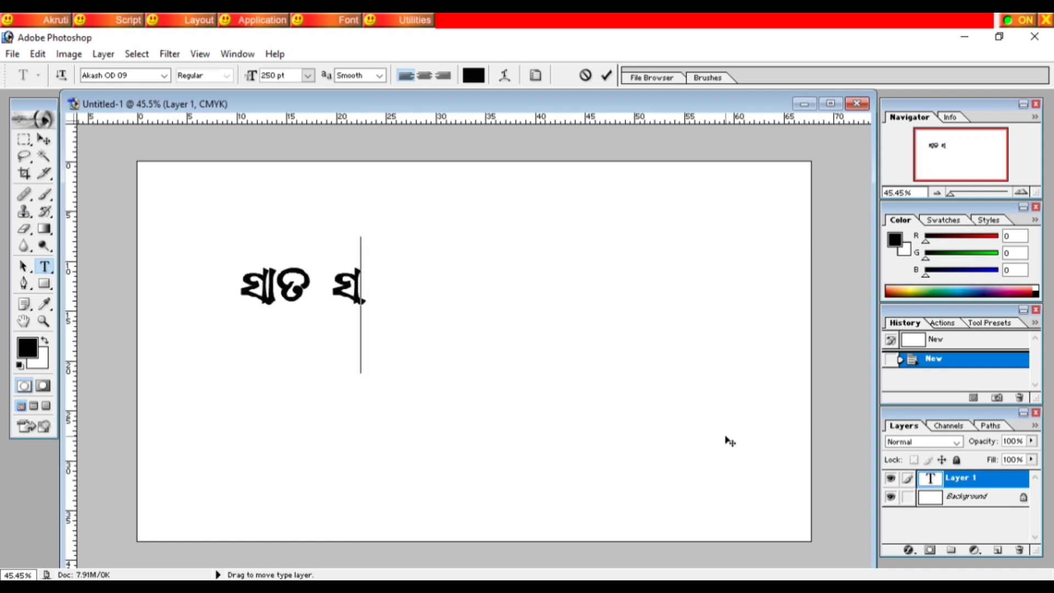
{"action": "type", "text": "ନ"}
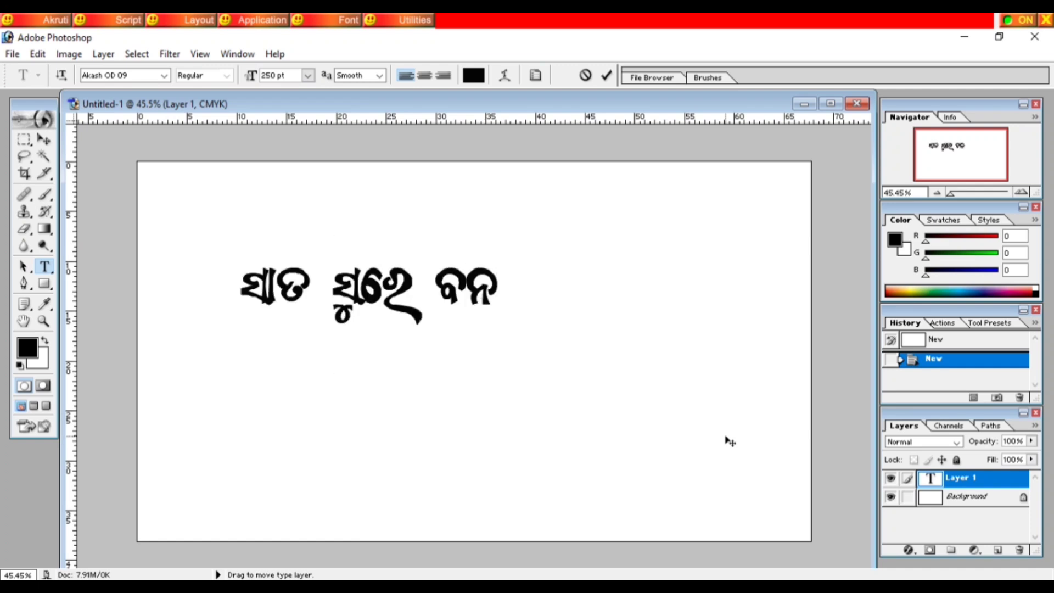
{"action": "type", "text": "ଦ"}
{"action": "type", "text": "ା େ"}
{"action": "type", "text": "ଜିବନ"}
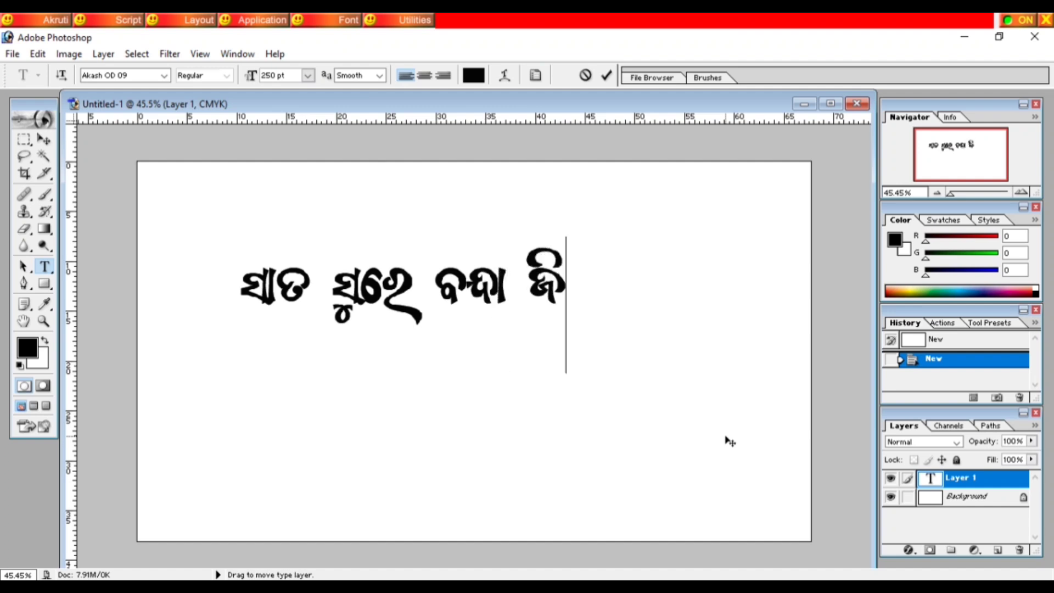
Clear the text line and enter "ପ୍ରେମ ରେ" in its place
{"action": "key", "text": "BackSpace"}
{"action": "key", "text": "BackSpace"}
{"action": "key", "text": "BackSpace"}
{"action": "key", "text": "BackSpace"}
{"action": "key", "text": "BackSpace"}
{"action": "key", "text": "BackSpace"}
{"action": "key", "text": "BackSpace"}
{"action": "key", "text": "BackSpace"}
{"action": "key", "text": "BackSpace"}
{"action": "key", "text": "BackSpace"}
{"action": "key", "text": "BackSpace"}
{"action": "key", "text": "BackSpace"}
{"action": "key", "text": "BackSpace"}
{"action": "key", "text": "BackSpace"}
{"action": "key", "text": "BackSpace"}
{"action": "key", "text": "BackSpace"}
{"action": "key", "text": "BackSpace"}
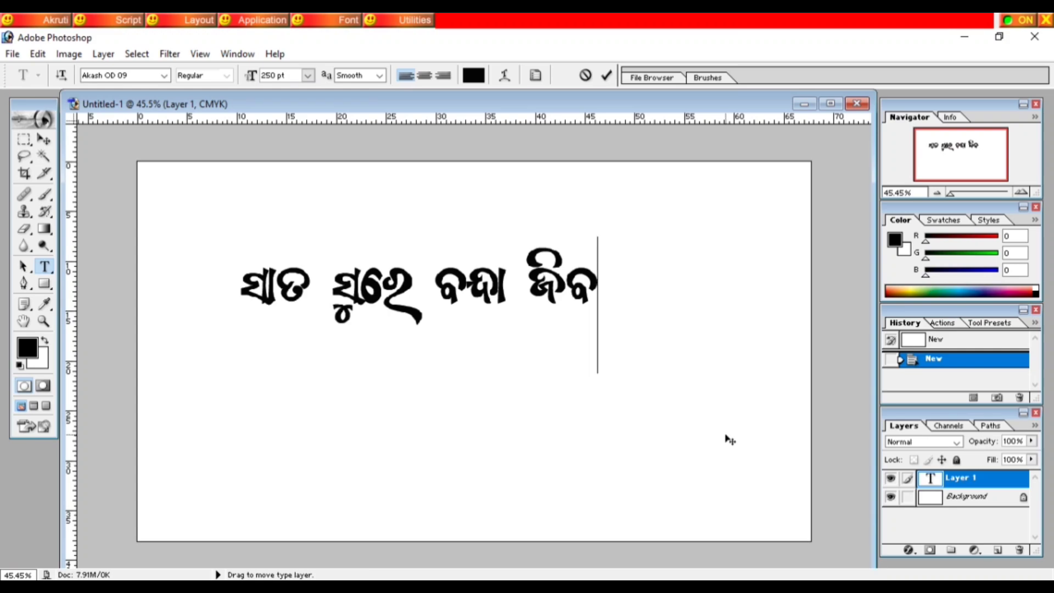
{"action": "key", "text": "BackSpace"}
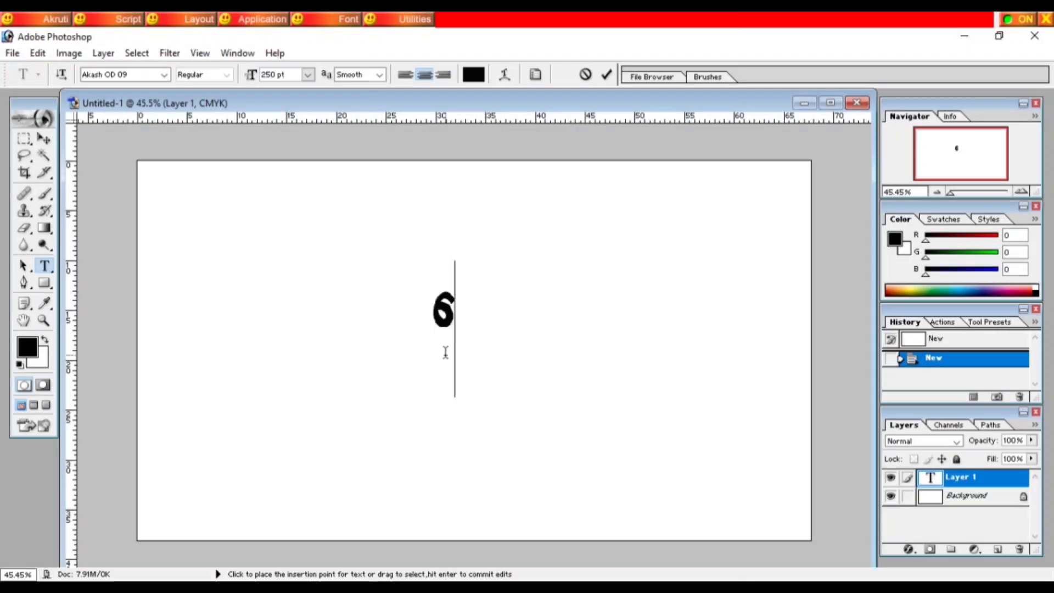
{"action": "type", "text": "ଘ୍ରେ"}
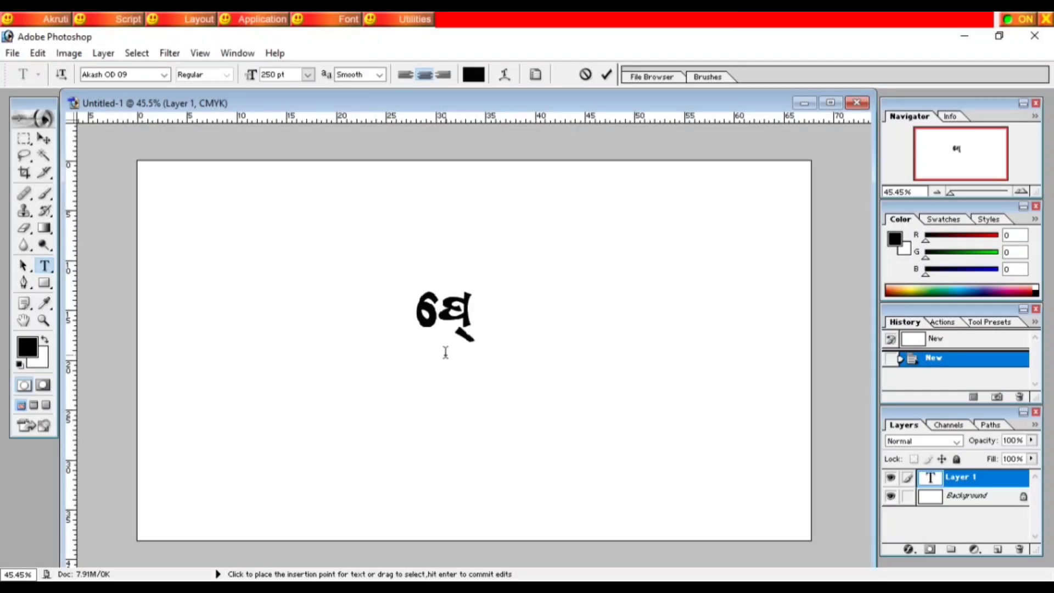
{"action": "type", "text": "ମ"}
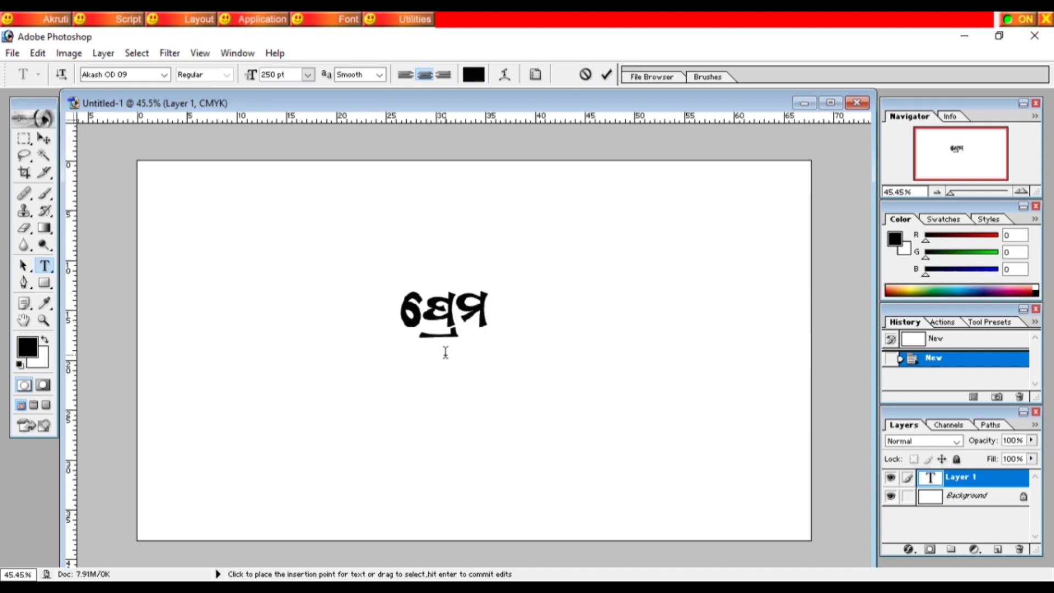
{"action": "type", "text": "େର"}
{"action": "key", "text": "BackSpace"}
{"action": "key", "text": "BackSpace"}
{"action": "key", "text": "BackSpace"}
{"action": "type", "text": "ମ ରେ େ"}
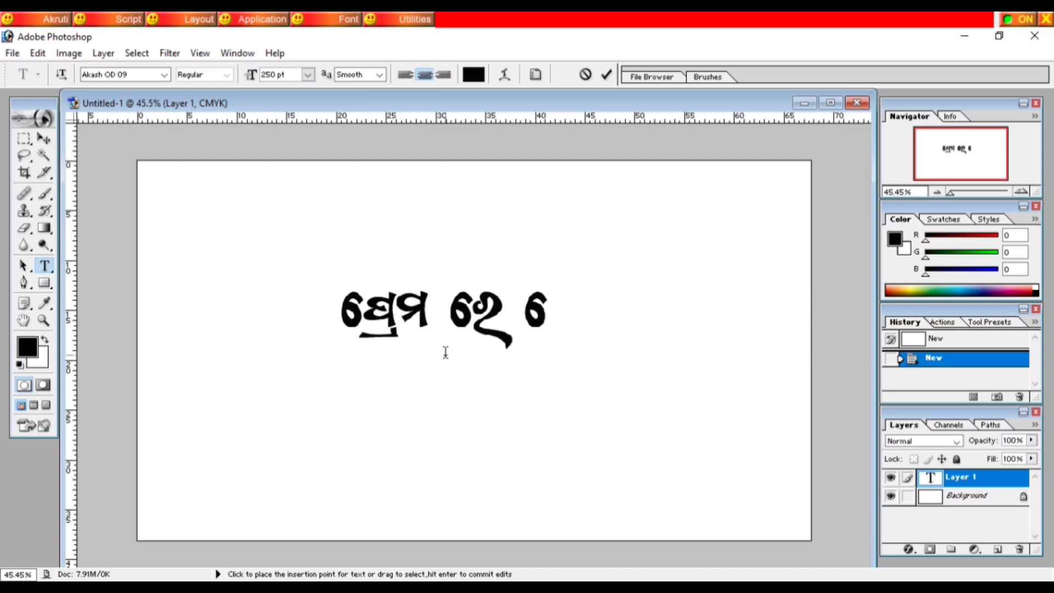
Add a second "ପ୍ରେମ ରେ" after the first one on the text line
{"action": "type", "text": "ପ୍ର"}
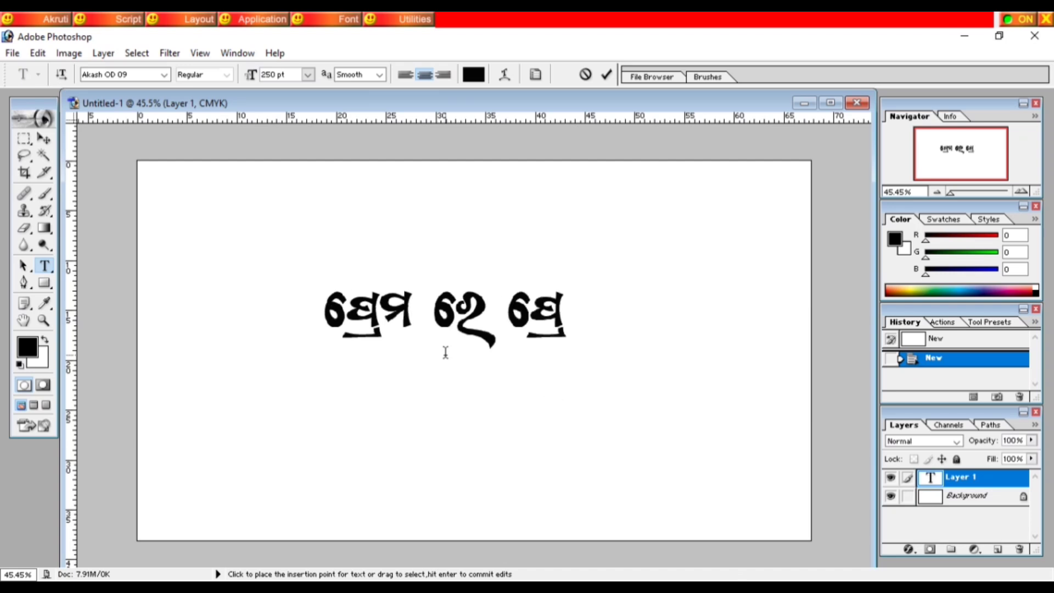
{"action": "type", "text": "ମରେ"}
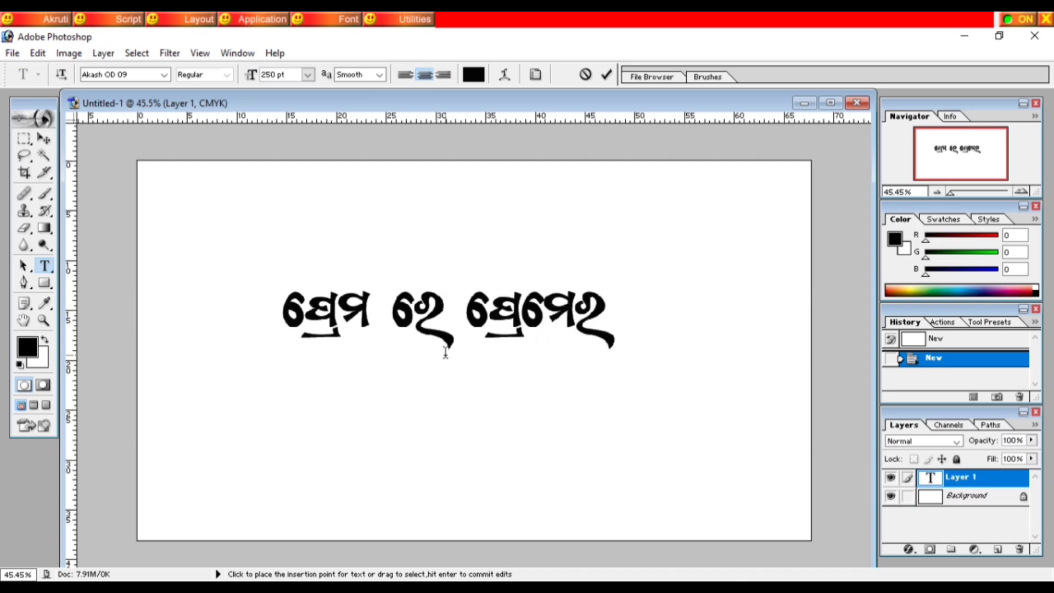
{"action": "key", "text": "BackSpace"}
{"action": "key", "text": "BackSpace"}
{"action": "key", "text": "BackSpace"}
{"action": "type", "text": "ମ"}
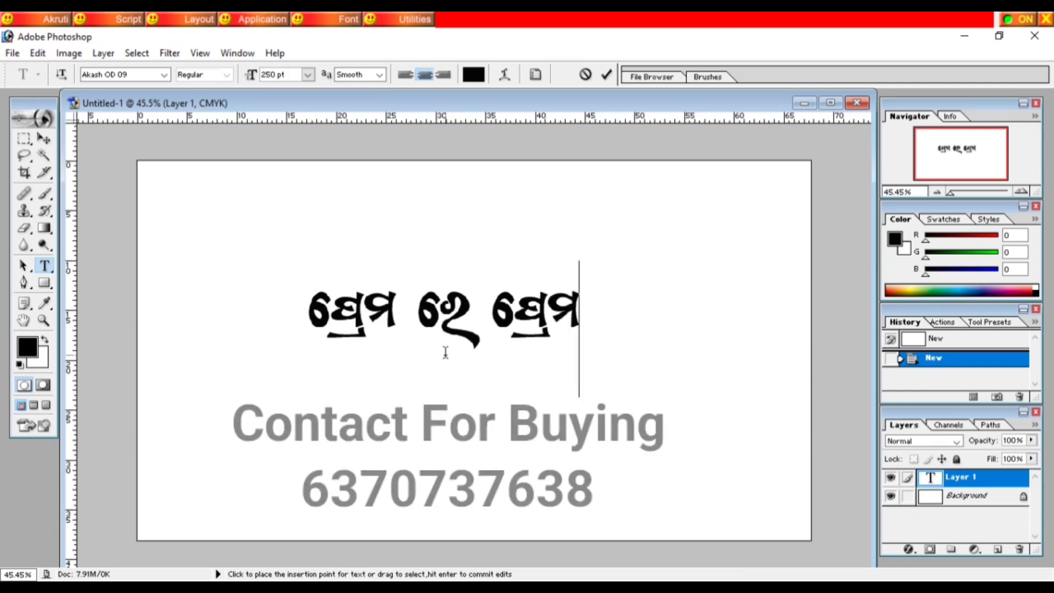
{"action": "type", "text": " େହ"}
Remove the space before each "ରେ" so the text line reads "ପ୍ରେମରେ ପ୍ରେମରେ"
{"action": "left_click", "coordinate": [565, 315]}
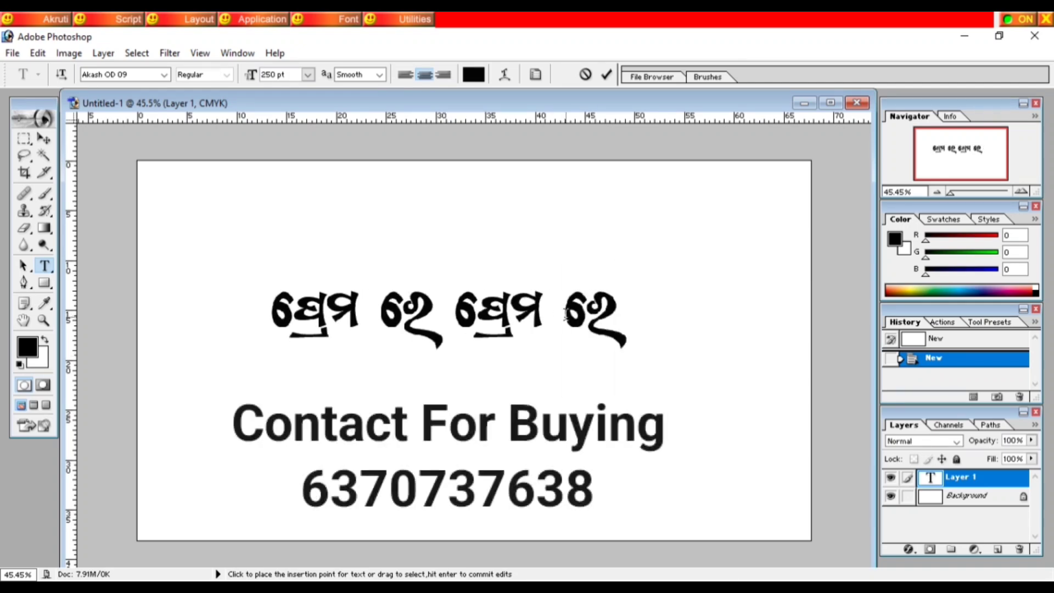
{"action": "key", "text": "BackSpace"}
{"action": "left_click", "coordinate": [392, 316]}
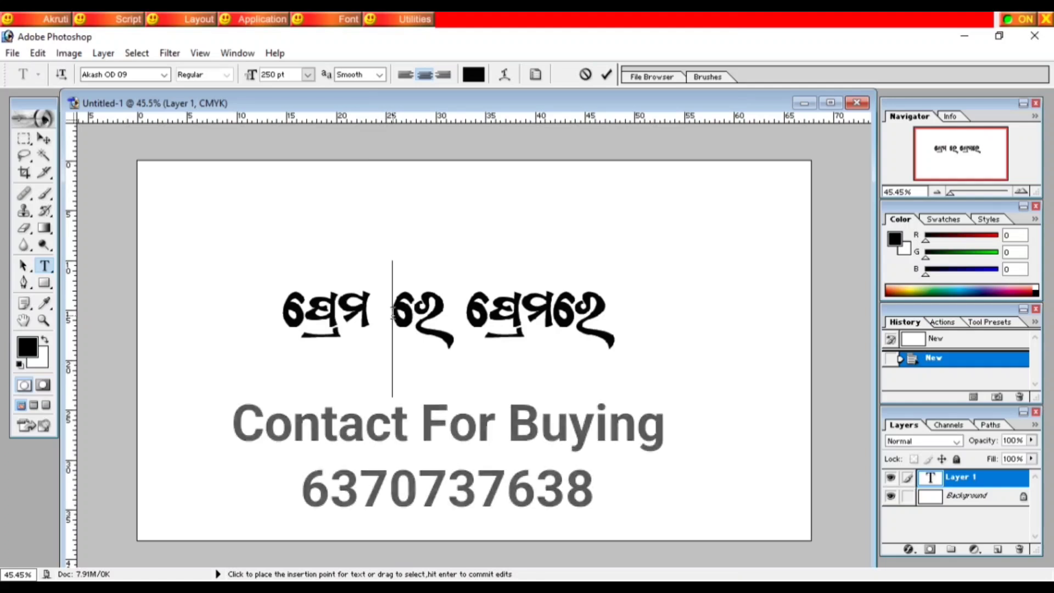
{"action": "key", "text": "BackSpace"}
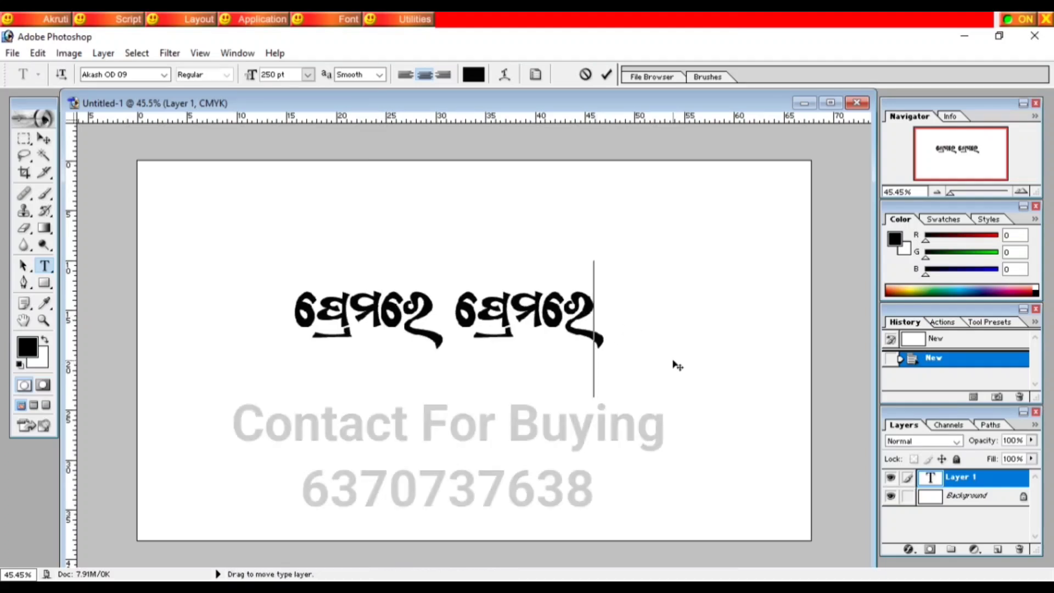
Delete the text "ପ୍ରେମରେ ପ୍ରେମରେ" from the text layer
{"action": "key", "text": "BackSpace"}
{"action": "key", "text": "BackSpace"}
{"action": "key", "text": "BackSpace"}
{"action": "key", "text": "BackSpace"}
{"action": "key", "text": "BackSpace"}
{"action": "key", "text": "BackSpace"}
{"action": "key", "text": "BackSpace"}
{"action": "key", "text": "BackSpace"}
{"action": "key", "text": "BackSpace"}
{"action": "key", "text": "BackSpace"}
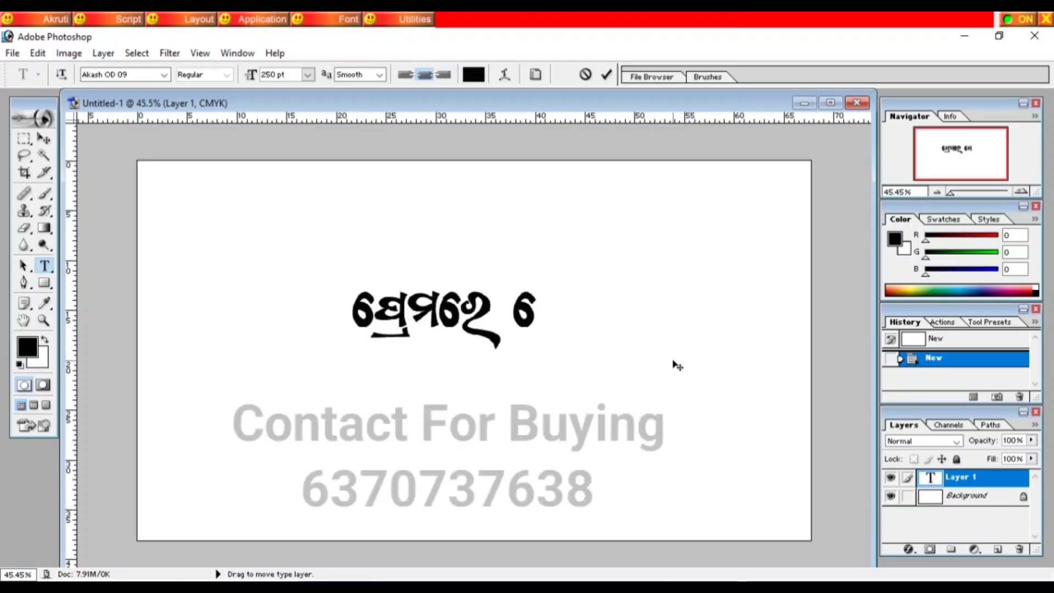
{"action": "key", "text": "BackSpace"}
{"action": "key", "text": "BackSpace"}
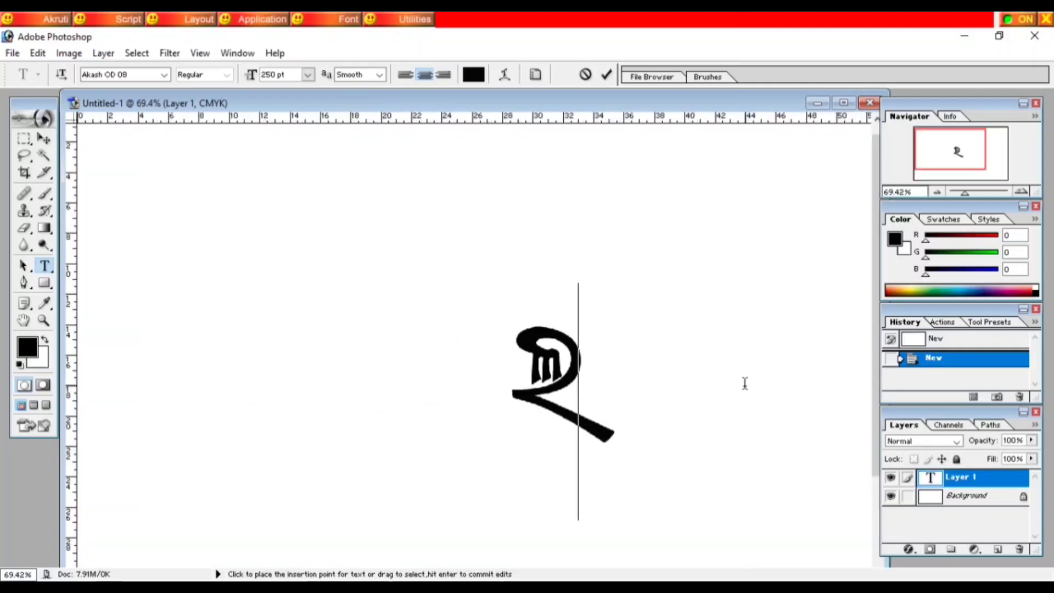
Enter the word "ଲୁହରେ" as the new text line in the Akash OD 08 font
{"action": "key", "text": "BackSpace"}
{"action": "type", "text": "ଈ"}
{"action": "key", "text": "BackSpace"}
{"action": "type", "text": "ଇୃଷ"}
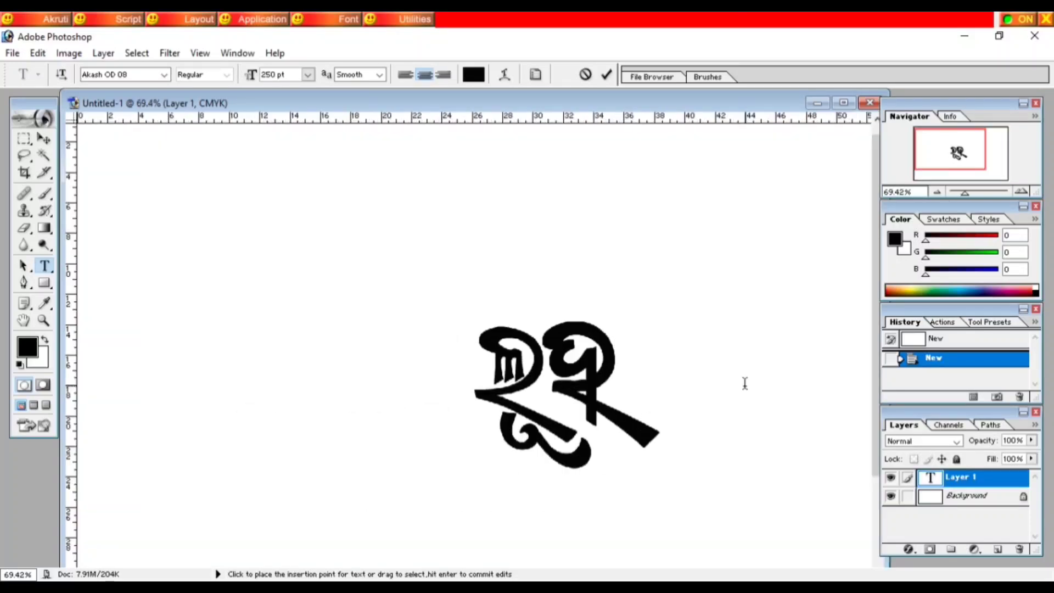
{"action": "type", "text": "ର"}
{"action": "key", "text": "BackSpace"}
{"action": "key", "text": "BackSpace"}
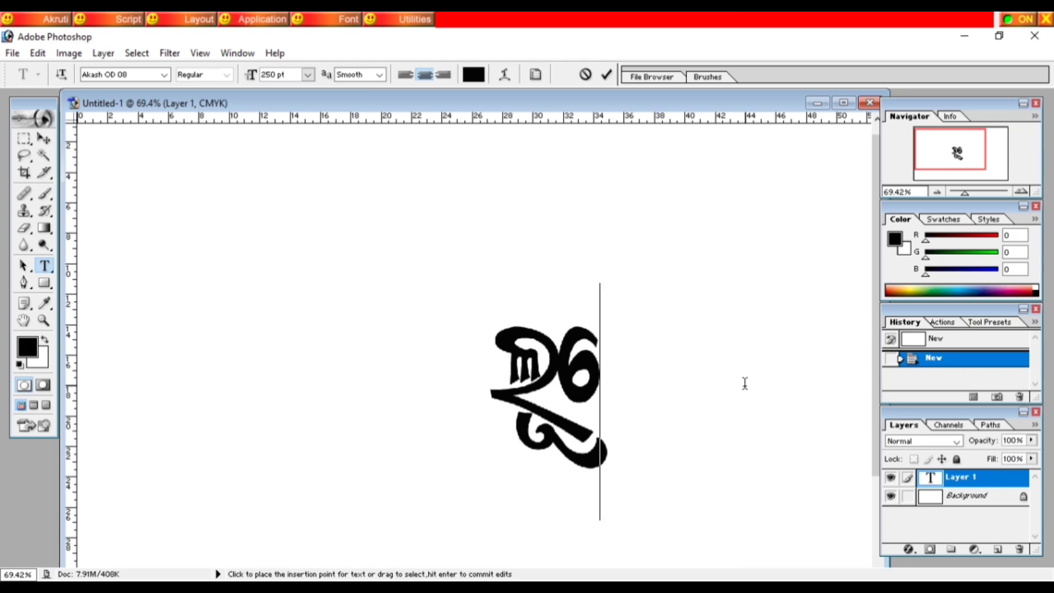
{"action": "type", "text": "ଷ ରେ"}
{"action": "key", "text": "Left"}
{"action": "key", "text": "Left"}
{"action": "key", "text": "BackSpace"}
{"action": "key", "text": "End"}
Add "ଲେଖୁଚି ପ୍ରେମ କାହାନି" after "ଲୁହରେ" on the text line
{"action": "type", "text": "କେକ"}
{"action": "key", "text": "BackSpace"}
{"action": "type", "text": "ଖୁ"}
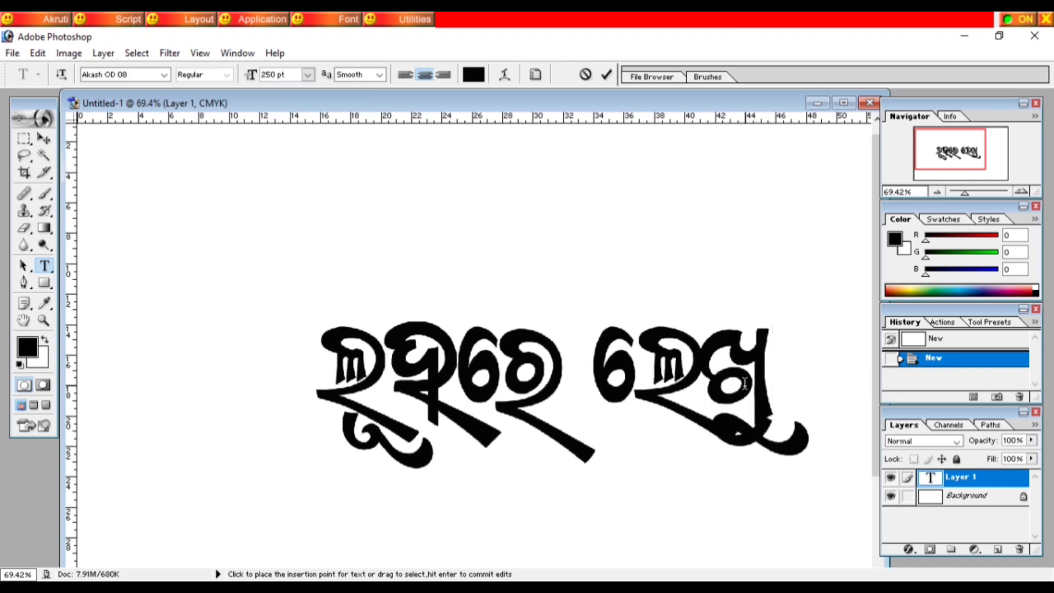
{"action": "type", "text": "ଚି େ"}
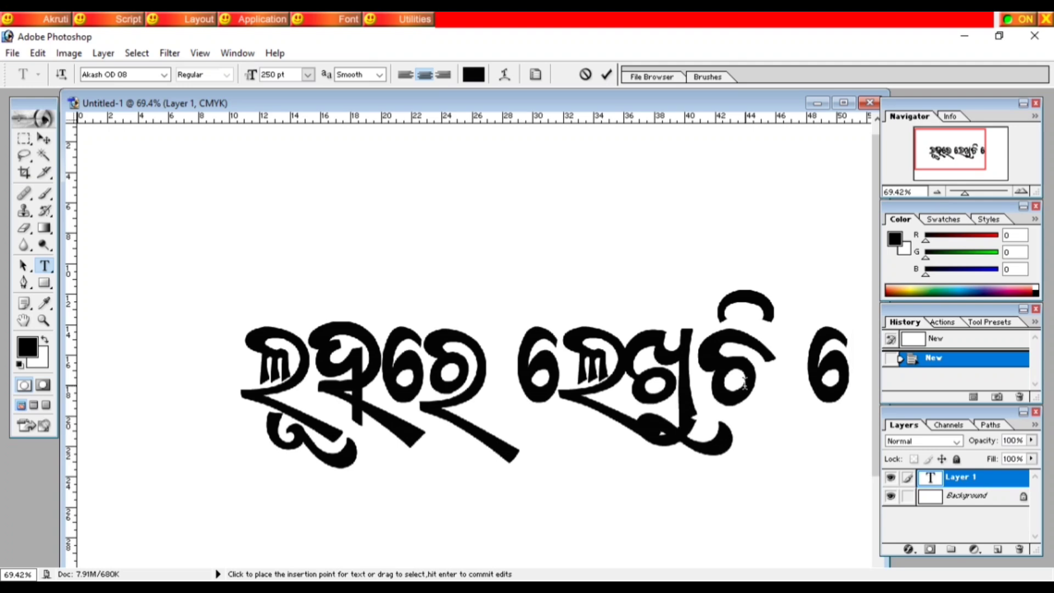
{"action": "type", "text": "ପ୍ରମ"}
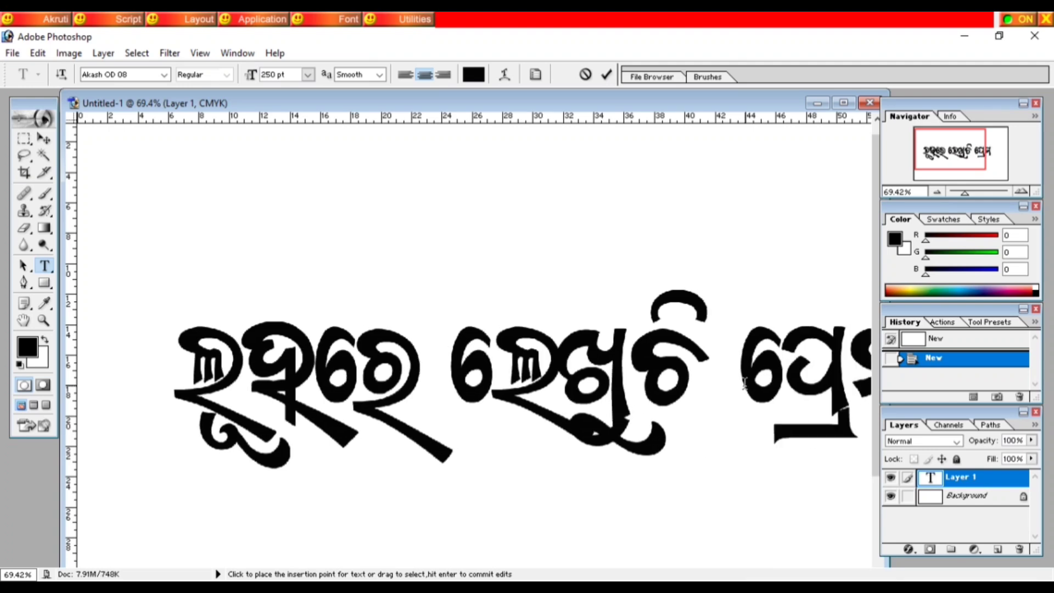
{"action": "type", "text": " କାହାନି"}
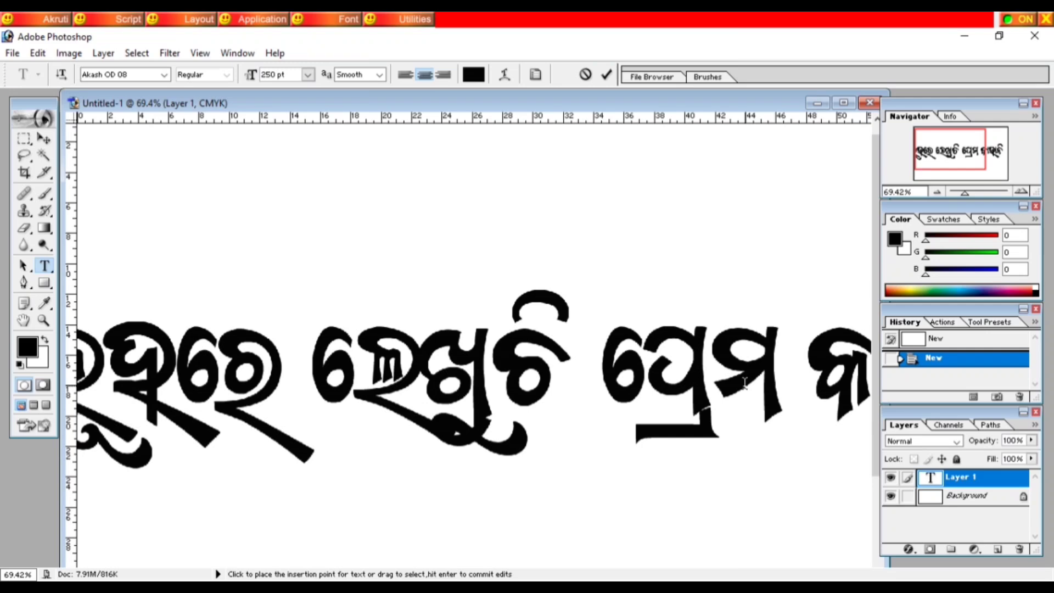
Correct the spelling of the last word of the text line to "କାହାଣୀ"
{"action": "scroll", "coordinate": [745, 383], "scroll_direction": "up", "scroll_amount": 4}
{"action": "scroll", "coordinate": [649, 358], "scroll_direction": "down", "scroll_amount": 8}
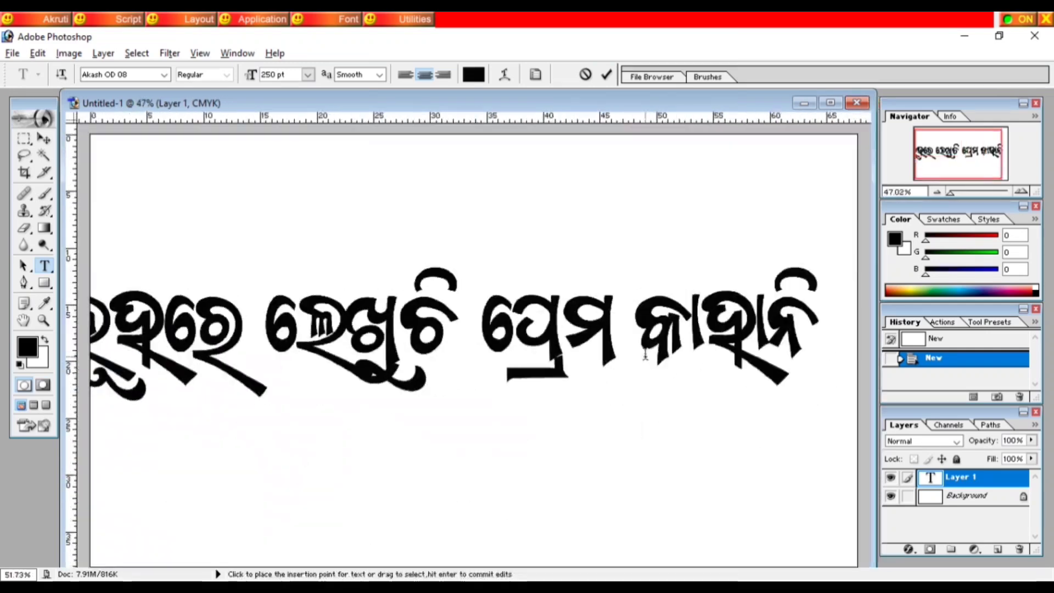
{"action": "key", "text": "BackSpace"}
{"action": "key", "text": "BackSpace"}
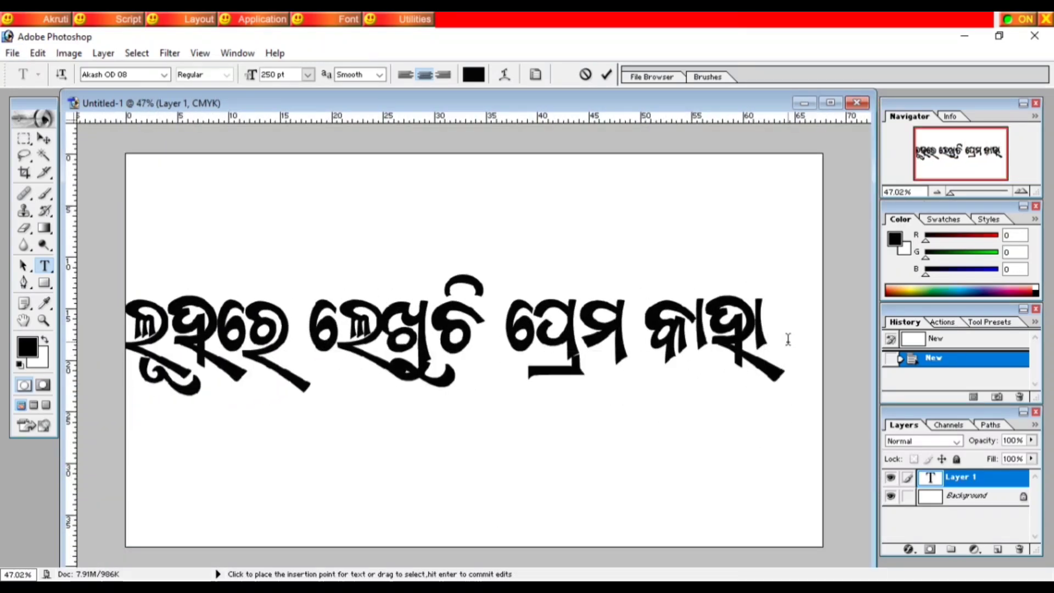
{"action": "type", "text": "ଣୀ"}
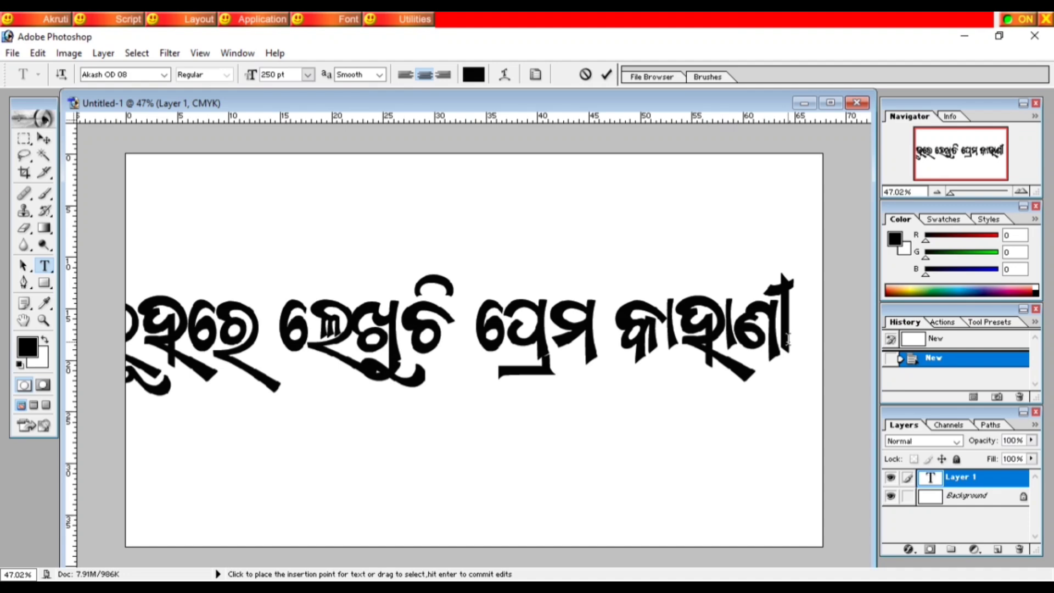
Move the whole text line slightly to the right so its first letter lies inside the canvas
{"action": "key", "text": "ctrl+a"}
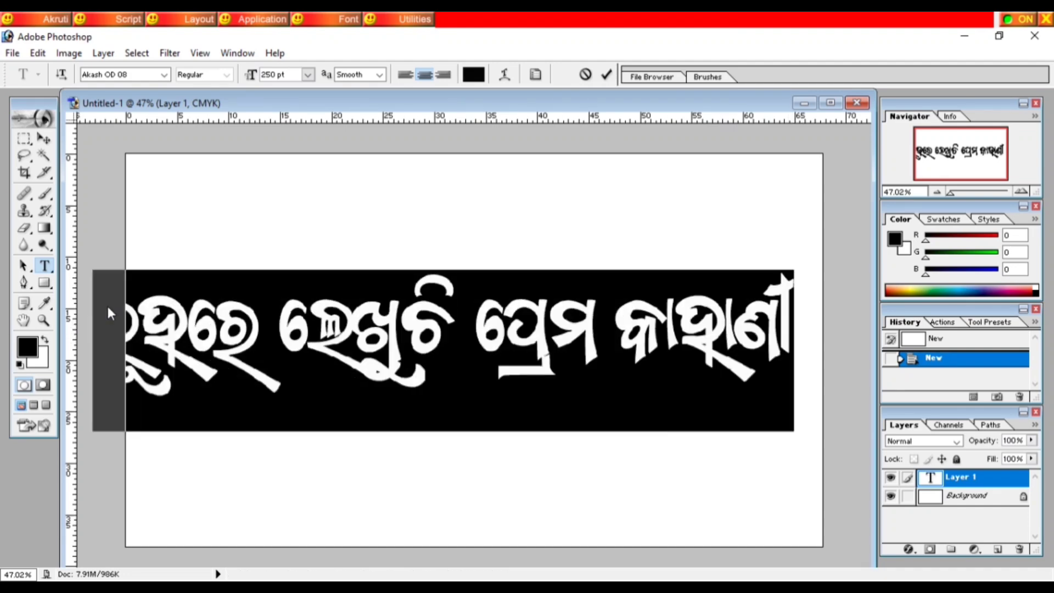
{"action": "left_click_drag", "start_coordinate": [501, 454], "coordinate": [530, 457]}
{"action": "left_click", "coordinate": [628, 355]}
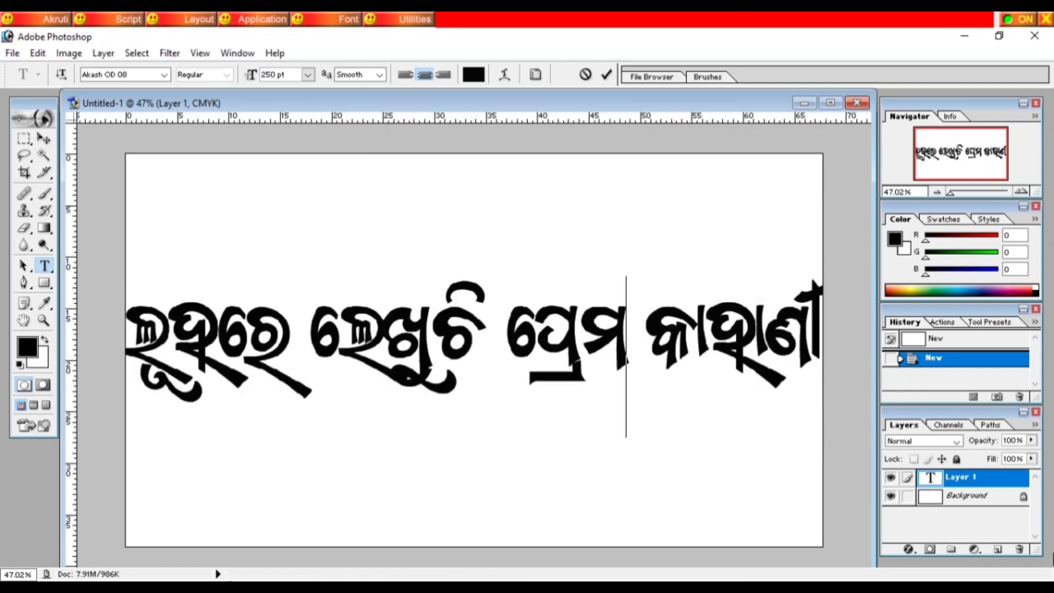
Delete the whole text line "ଲୁହରେ ଲେଖୁଚି ପ୍ରେମ କାହାଣୀ" while keeping the text layer in editing
{"action": "left_click", "coordinate": [645, 389]}
{"action": "key", "text": "BackSpace"}
{"action": "key", "text": "BackSpace"}
{"action": "key", "text": "BackSpace"}
{"action": "key", "text": "BackSpace"}
{"action": "key", "text": "BackSpace"}
{"action": "key", "text": "BackSpace"}
{"action": "key", "text": "BackSpace"}
{"action": "key", "text": "BackSpace"}
{"action": "key", "text": "BackSpace"}
{"action": "key", "text": "BackSpace"}
{"action": "key", "text": "BackSpace"}
{"action": "key", "text": "BackSpace"}
{"action": "key", "text": "BackSpace"}
{"action": "key", "text": "BackSpace"}
{"action": "key", "text": "BackSpace"}
{"action": "key", "text": "BackSpace"}
{"action": "key", "text": "BackSpace"}
{"action": "key", "text": "BackSpace"}
{"action": "key", "text": "BackSpace"}
{"action": "key", "text": "BackSpace"}
{"action": "key", "text": "BackSpace"}
{"action": "key", "text": "BackSpace"}
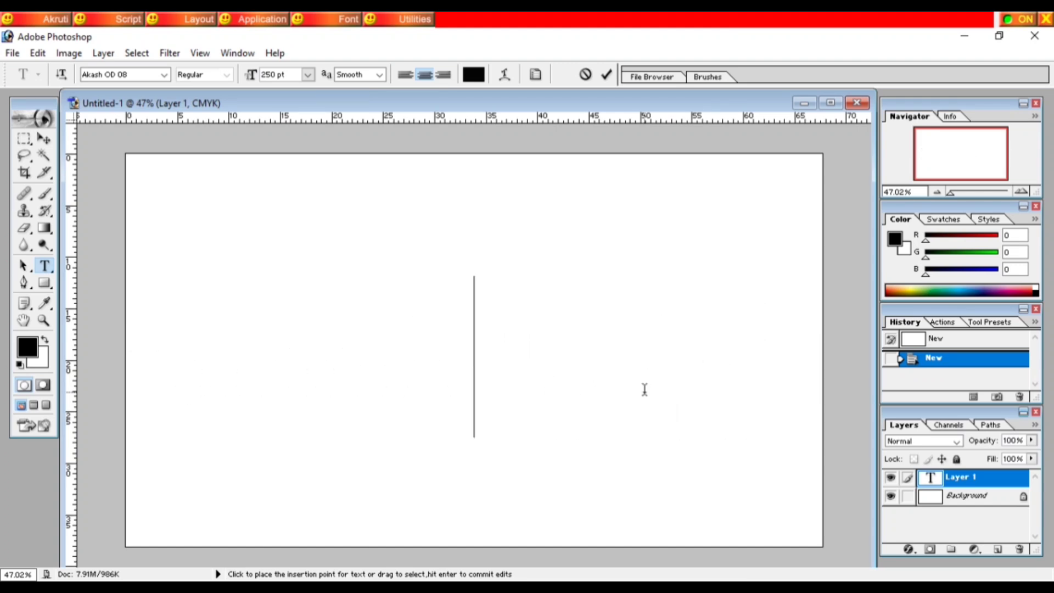
Enter "ପ୍ରଥମ ପ୍ରେମ" as the new sample text in the Akash OD 08 font
{"action": "type", "text": "ସ"}
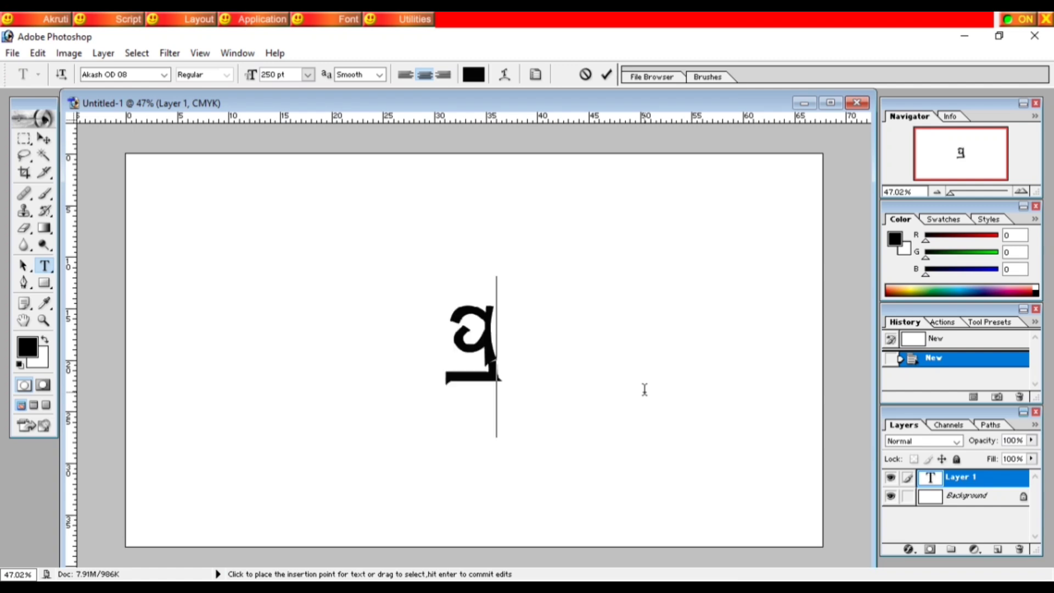
{"action": "type", "text": "ଥମ 6"}
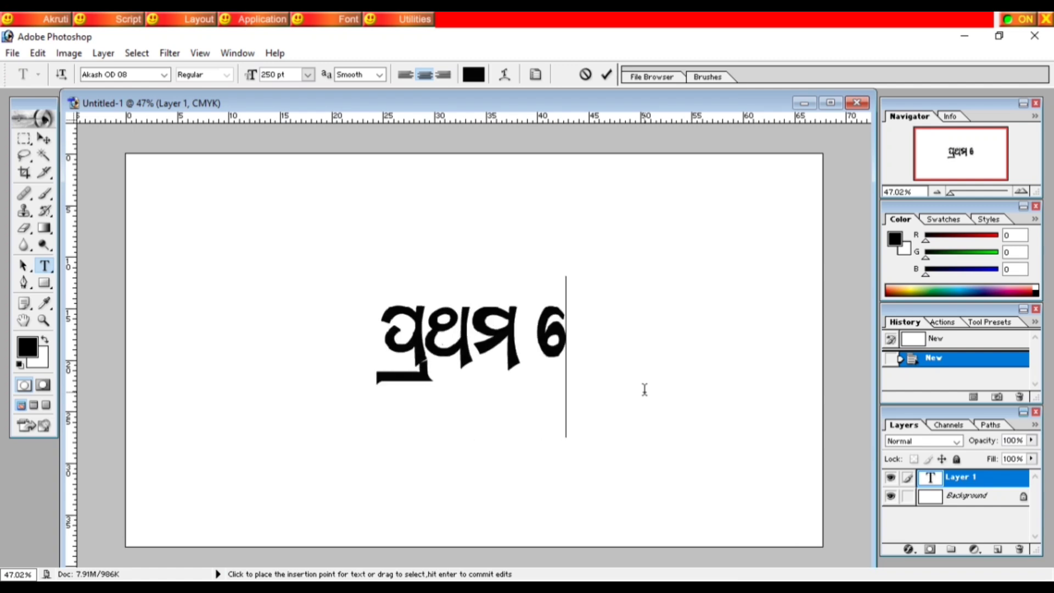
{"action": "type", "text": "ପ୍ର"}
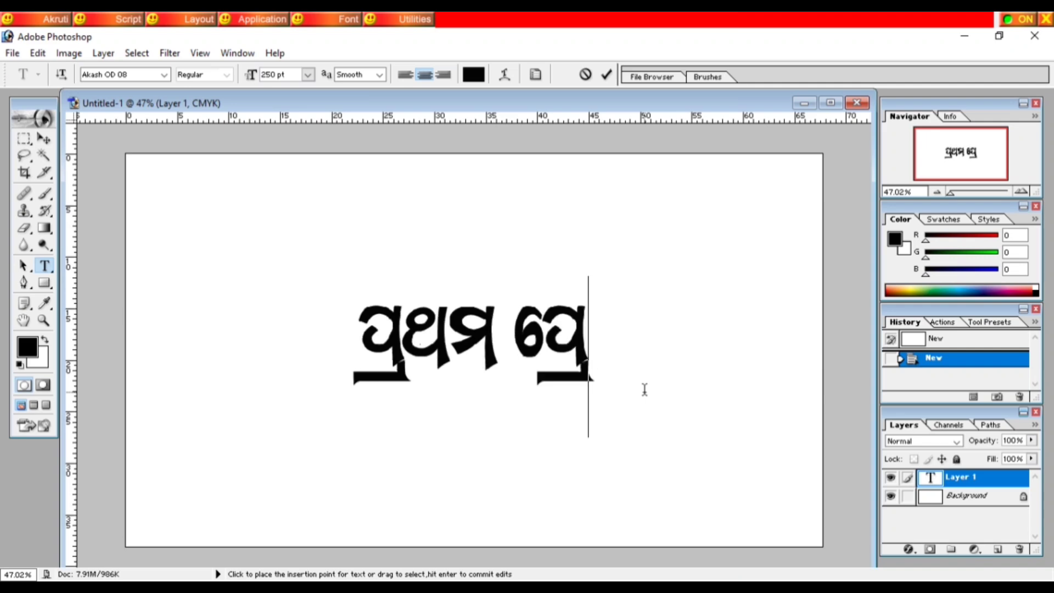
{"action": "type", "text": "ମ"}
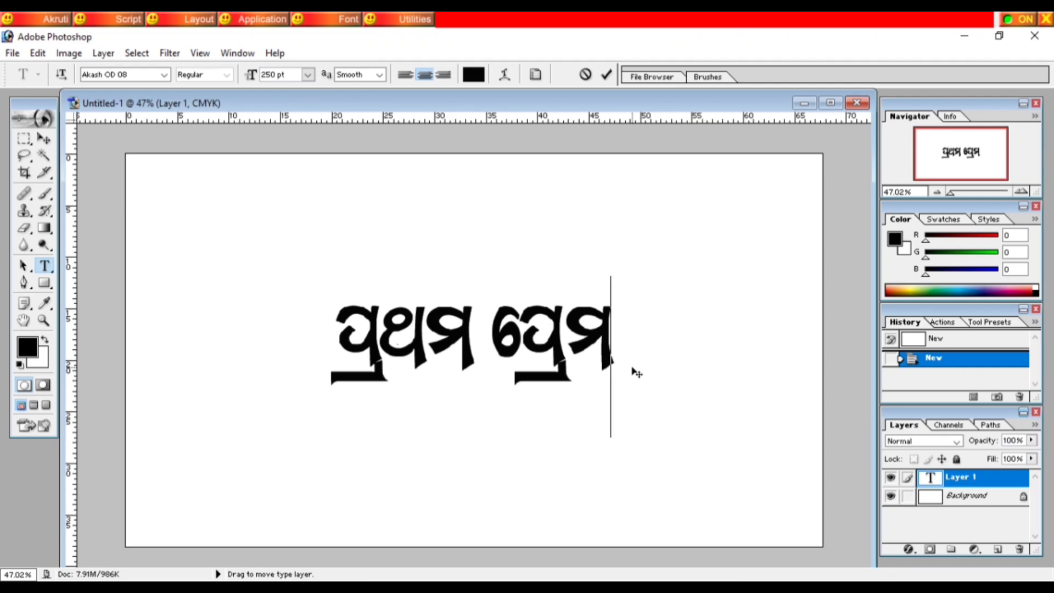
Clear the phrase "ପ୍ରଥମ ପ୍ରେମ" from the text line
{"action": "key", "text": "BackSpace"}
{"action": "key", "text": "BackSpace"}
{"action": "key", "text": "BackSpace"}
{"action": "key", "text": "BackSpace"}
{"action": "key", "text": "BackSpace"}
{"action": "key", "text": "BackSpace"}
{"action": "key", "text": "BackSpace"}
{"action": "key", "text": "BackSpace"}
{"action": "key", "text": "BackSpace"}
{"action": "key", "text": "BackSpace"}
{"action": "key", "text": "BackSpace"}
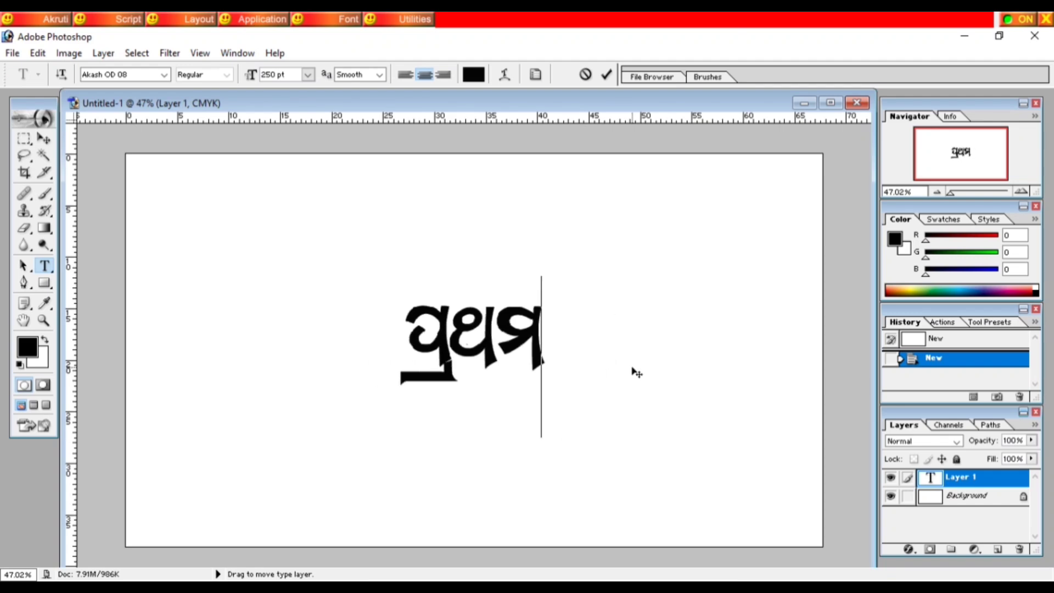
Enter the word "ମାଲ୍ୟବନ୍ତ" as the new text line, correcting its second letter group while writing
{"action": "type", "text": "ମାଳପୁ"}
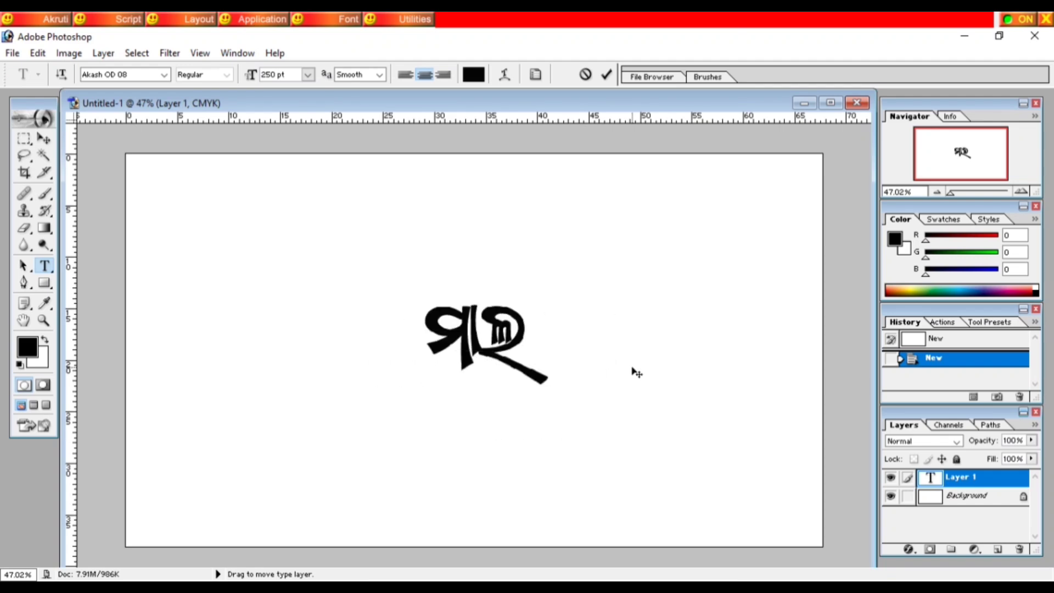
{"action": "key", "text": "BackSpace"}
{"action": "key", "text": "BackSpace"}
{"action": "type", "text": "ପ୍ର"}
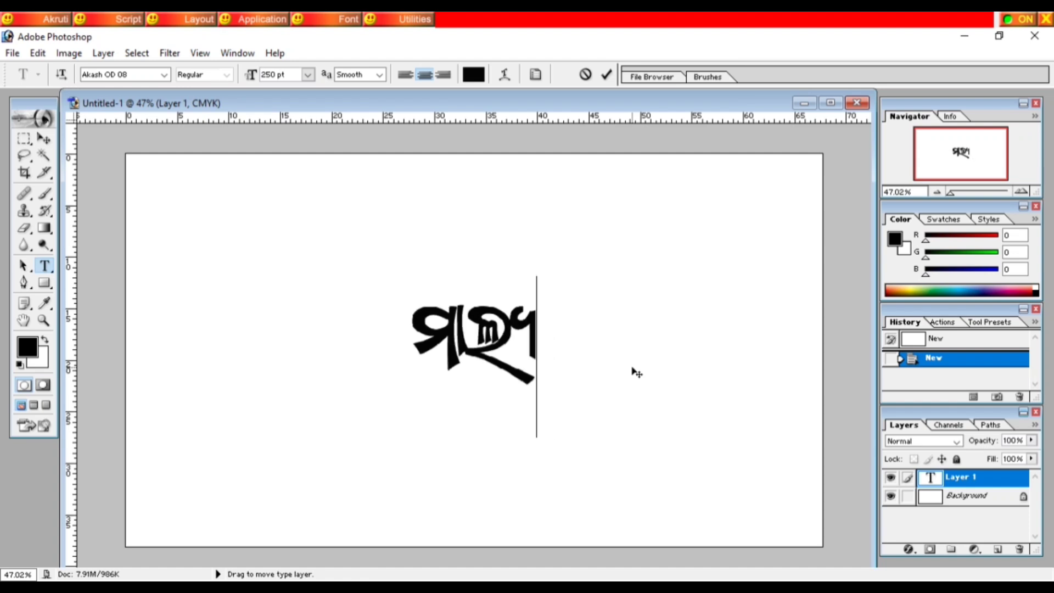
{"action": "type", "text": "ବନ"}
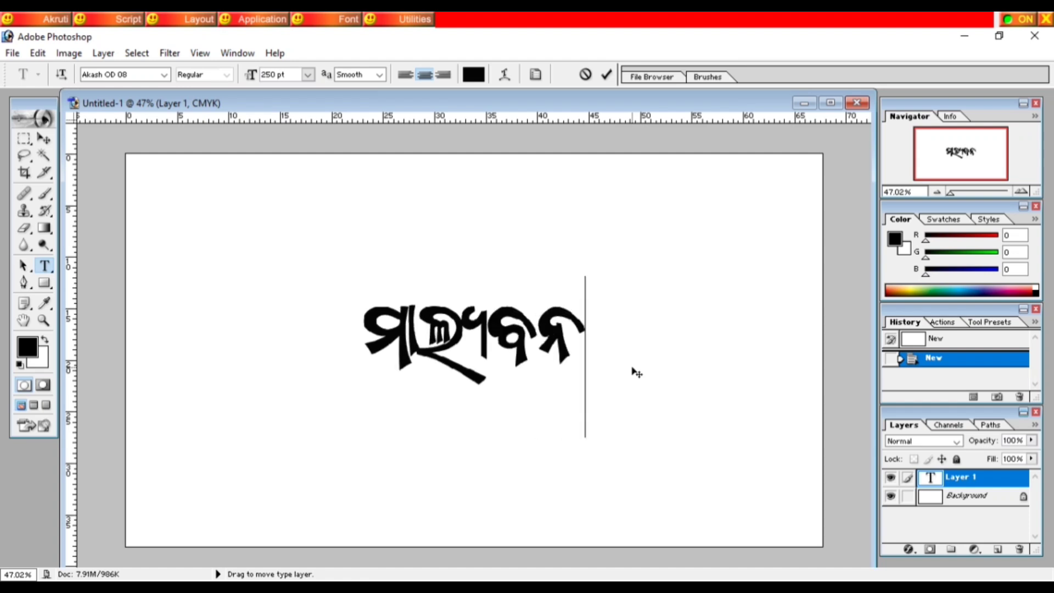
{"action": "type", "text": "୍ତ "}
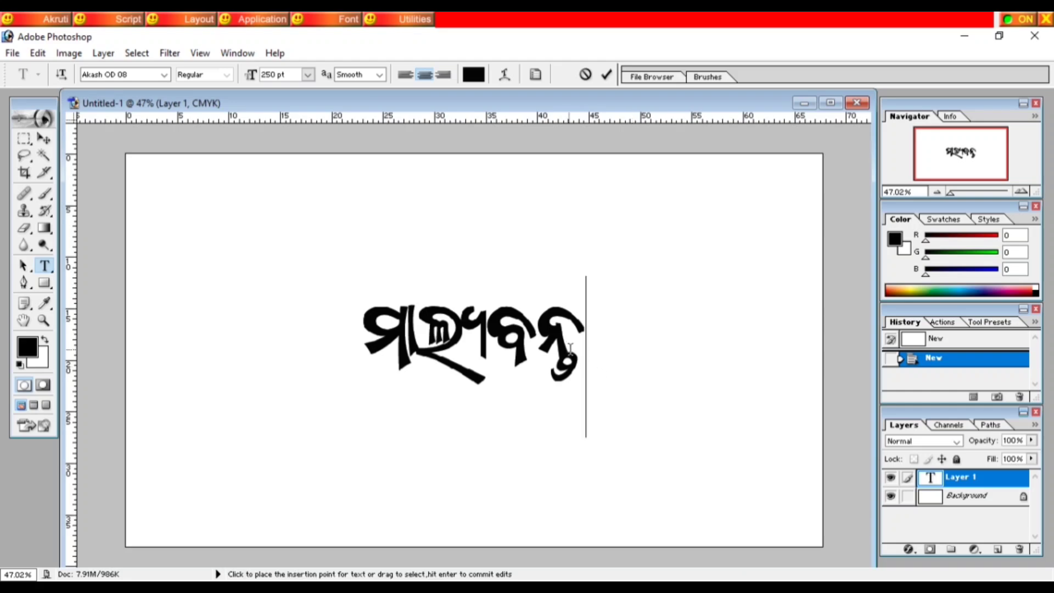
Add the word "ଗିରୀ" after "ମାଲ୍ୟବନ୍ତ" on the text line
{"action": "type", "text": "ଗ୍ରି"}
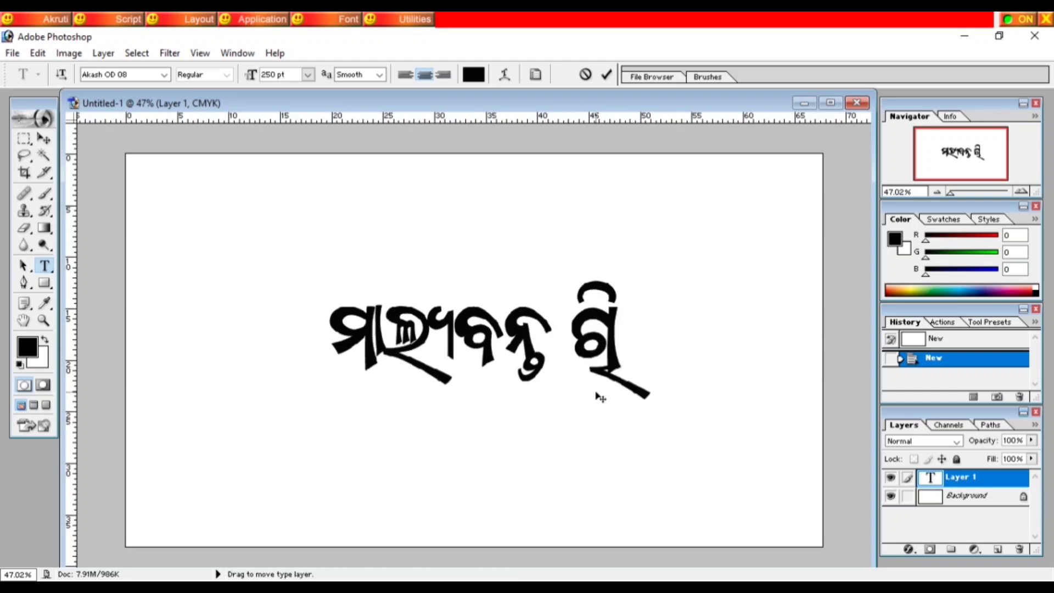
{"action": "key", "text": "BackSpace"}
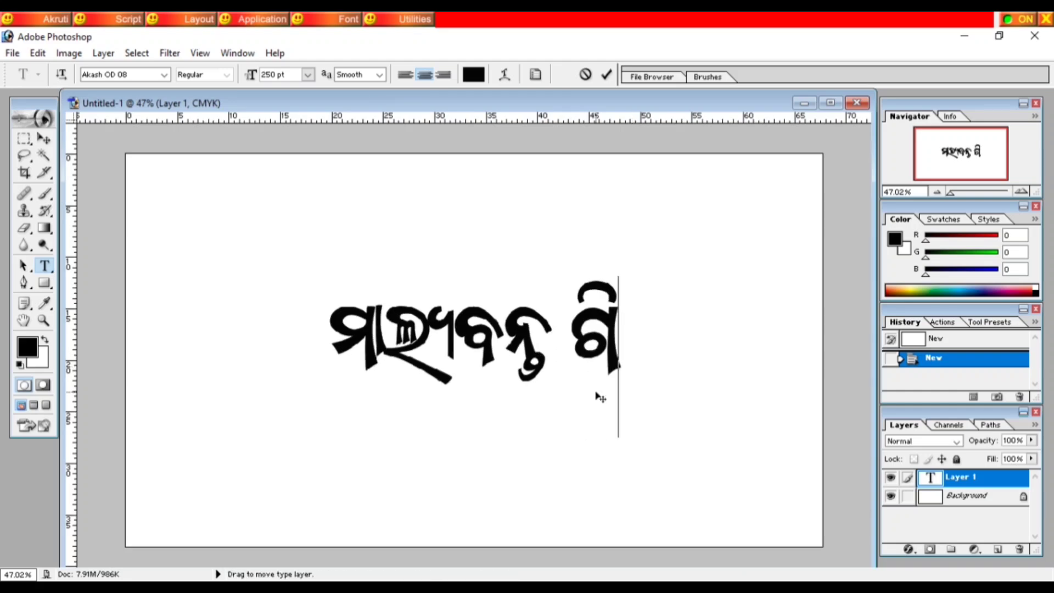
{"action": "type", "text": "୍ରୀ"}
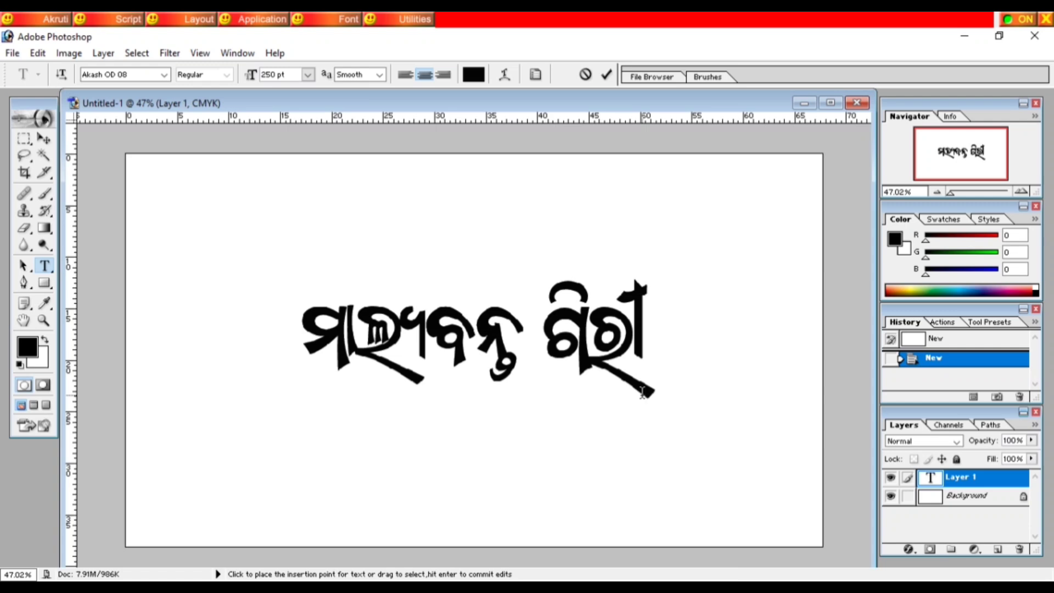
Clear the phrase "ମାଲ୍ୟବନ୍ତ ଗିରୀ" from the text line
{"action": "key", "text": "BackSpace"}
{"action": "key", "text": "BackSpace"}
{"action": "key", "text": "BackSpace"}
{"action": "key", "text": "BackSpace"}
{"action": "key", "text": "BackSpace"}
{"action": "key", "text": "BackSpace"}
{"action": "key", "text": "BackSpace"}
{"action": "key", "text": "BackSpace"}
{"action": "key", "text": "BackSpace"}
{"action": "key", "text": "BackSpace"}
{"action": "key", "text": "BackSpace"}
{"action": "key", "text": "BackSpace"}
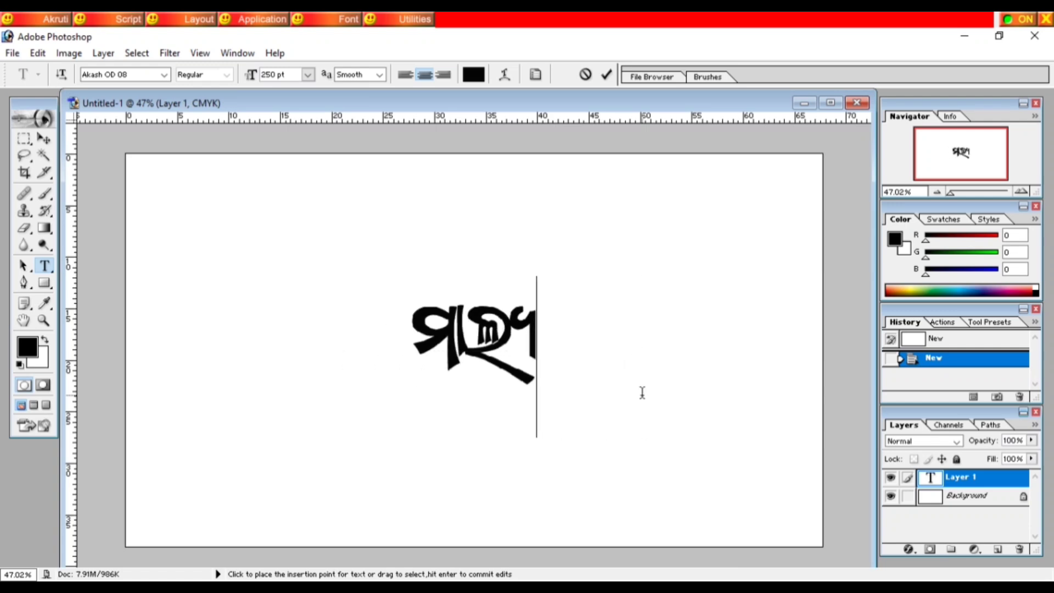
Enter the word "କନ୍ଧମାଳ" as the new text line in the Akash OD 08 font
{"action": "type", "text": "ଧୀନ୍"}
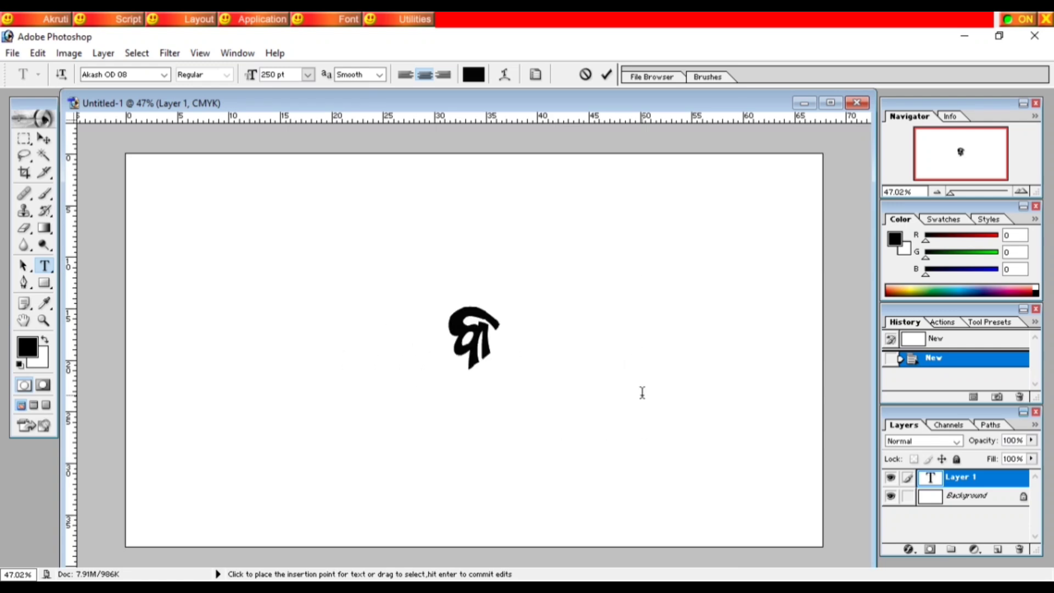
{"action": "type", "text": "ଧ"}
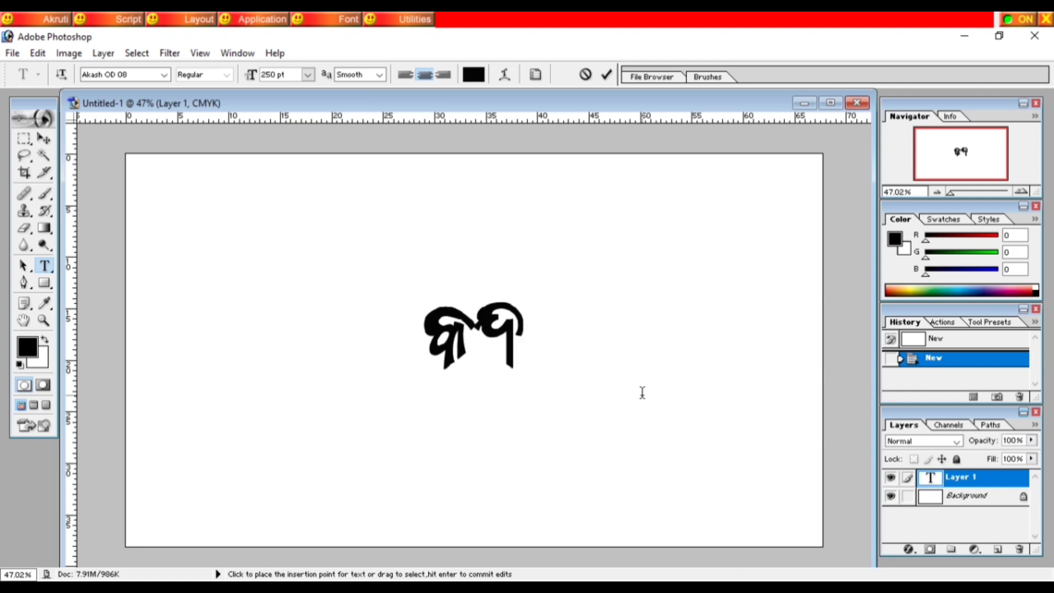
{"action": "type", "text": "ମାଳ"}
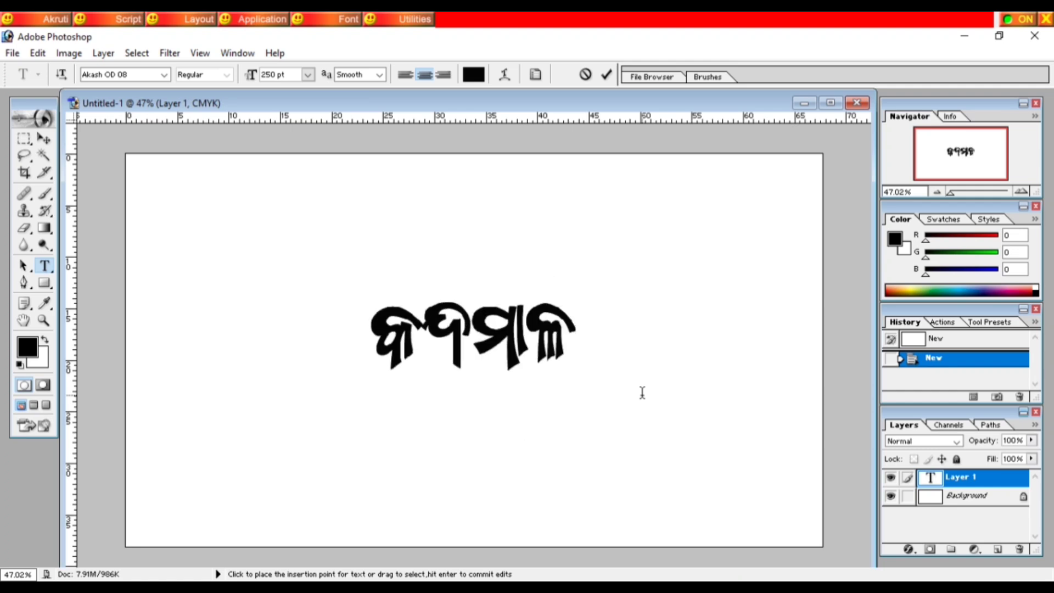
Add the word "ଜିଲ୍ଲା" after "କନ୍ଧମାଳ", correcting its double-consonant conjunct
{"action": "type", "text": " ଜିଲ୍ଲ"}
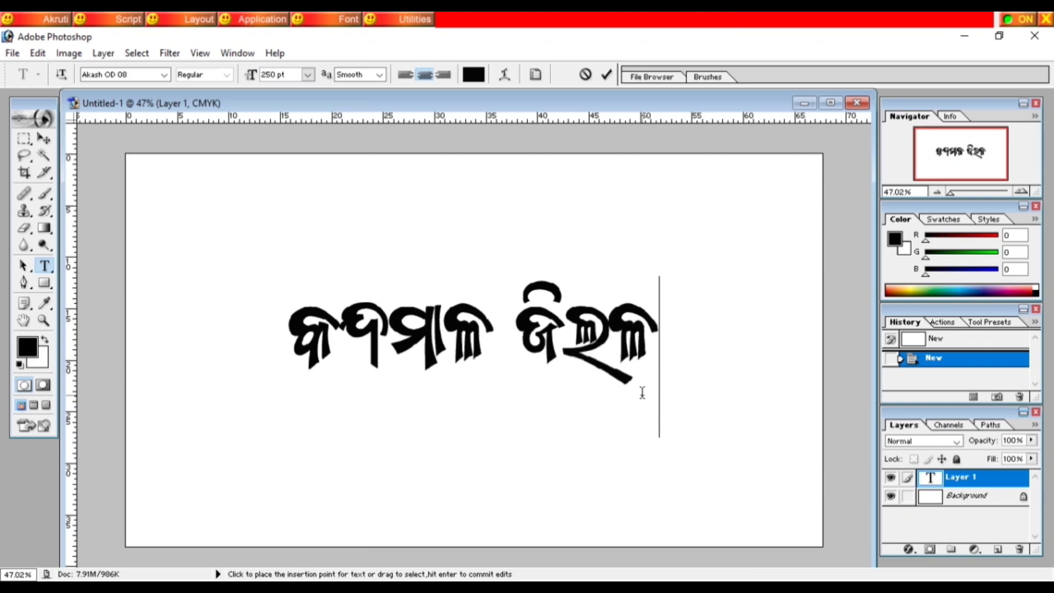
{"action": "key", "text": "BackSpace"}
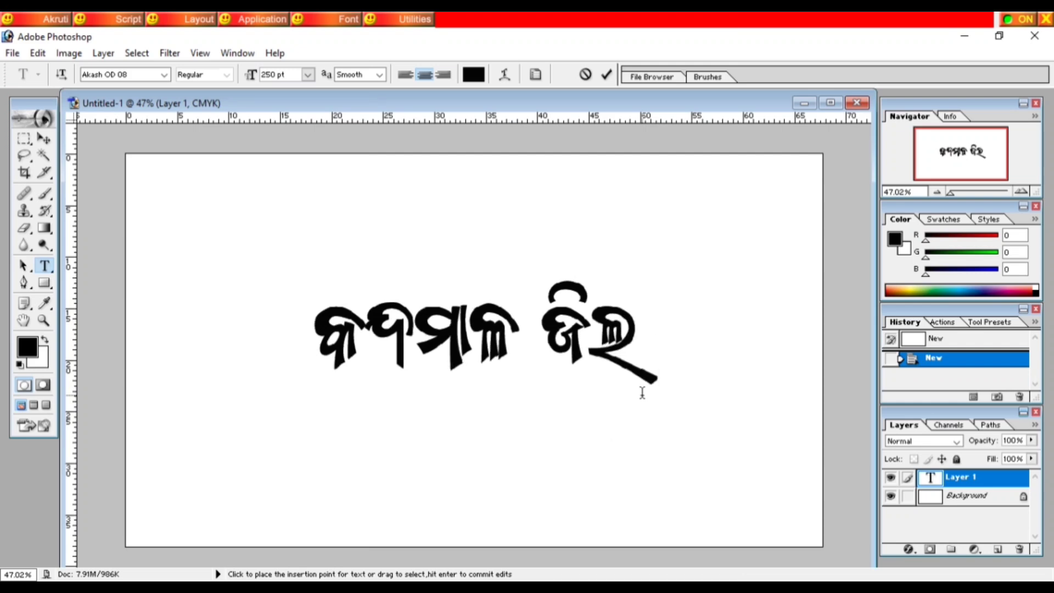
{"action": "type", "text": "୍ଲ"}
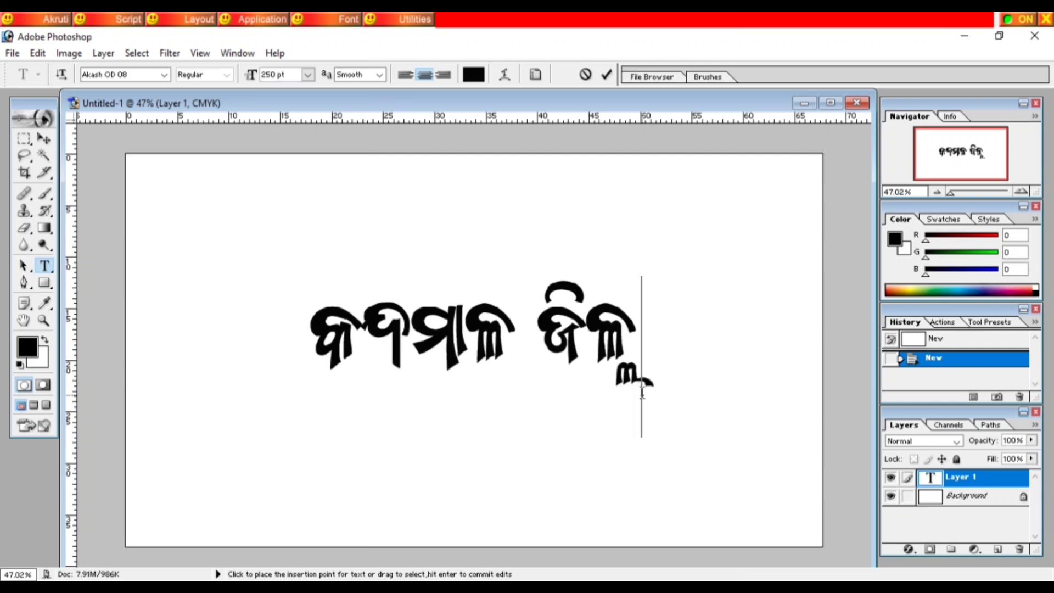
{"action": "type", "text": "ା"}
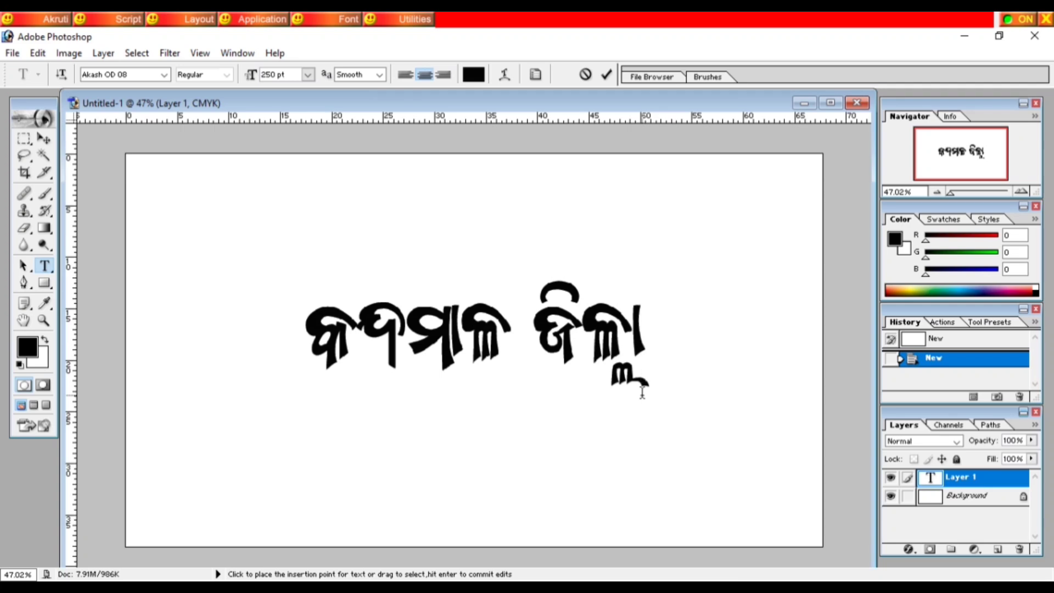
Clear the phrase "କନ୍ଧମାଳ ଜିଲ୍ଲା" from the text line
{"action": "key", "text": "BackSpace"}
{"action": "key", "text": "BackSpace"}
{"action": "key", "text": "BackSpace"}
{"action": "key", "text": "BackSpace"}
{"action": "key", "text": "BackSpace"}
{"action": "key", "text": "BackSpace"}
{"action": "key", "text": "BackSpace"}
{"action": "key", "text": "BackSpace"}
{"action": "key", "text": "BackSpace"}
{"action": "key", "text": "BackSpace"}
{"action": "key", "text": "BackSpace"}
{"action": "key", "text": "BackSpace"}
{"action": "key", "text": "BackSpace"}
{"action": "key", "text": "BackSpace"}
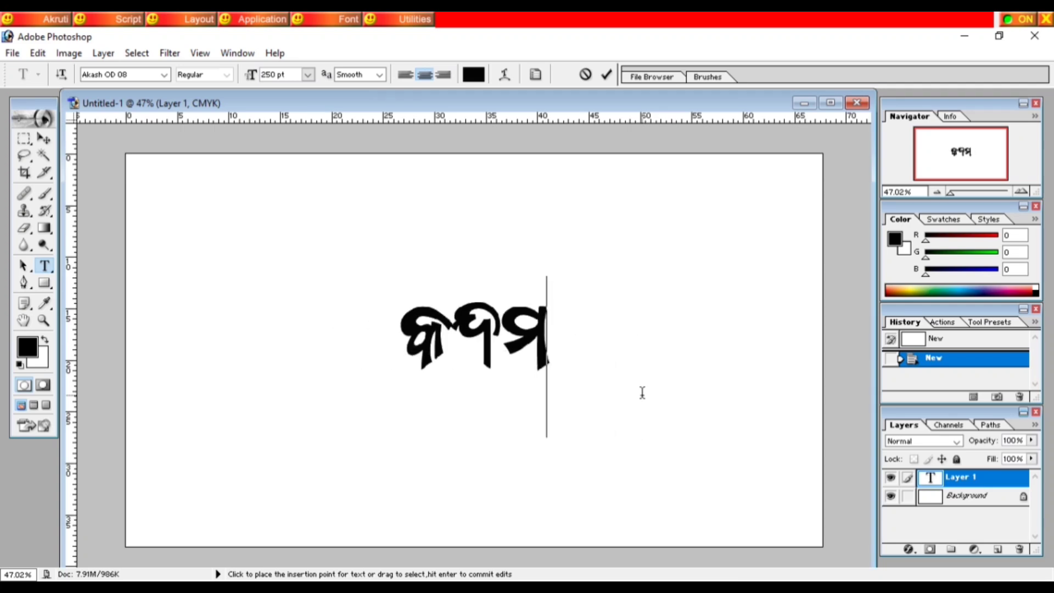